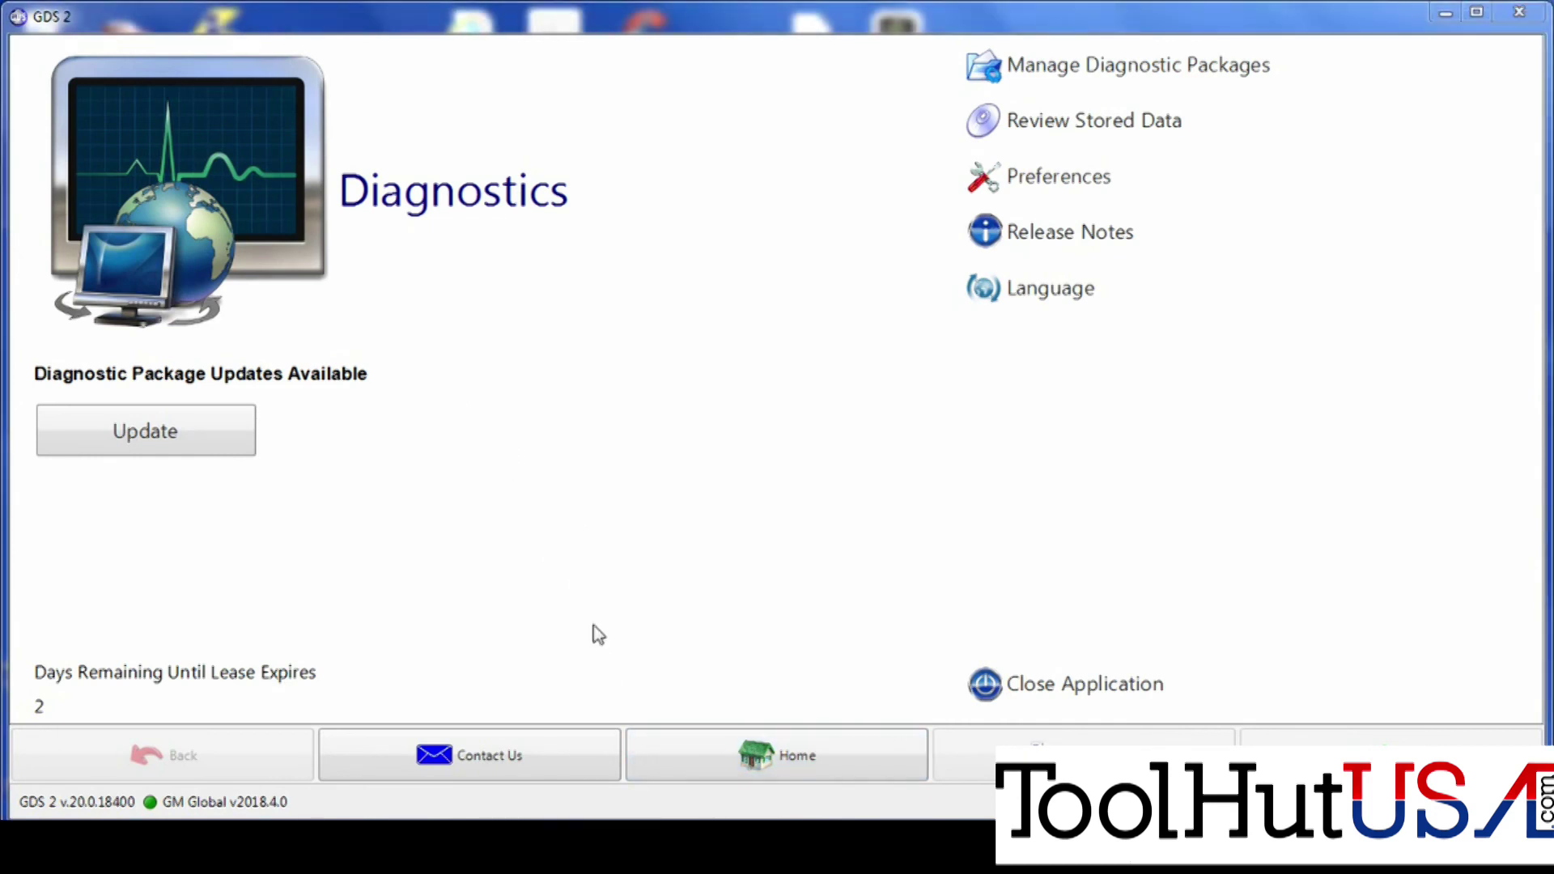
Start diagnostics for the 2017 GMC Acadia and open the details of its stored codes in Vehicle DTC Information.
left_click(442, 226)
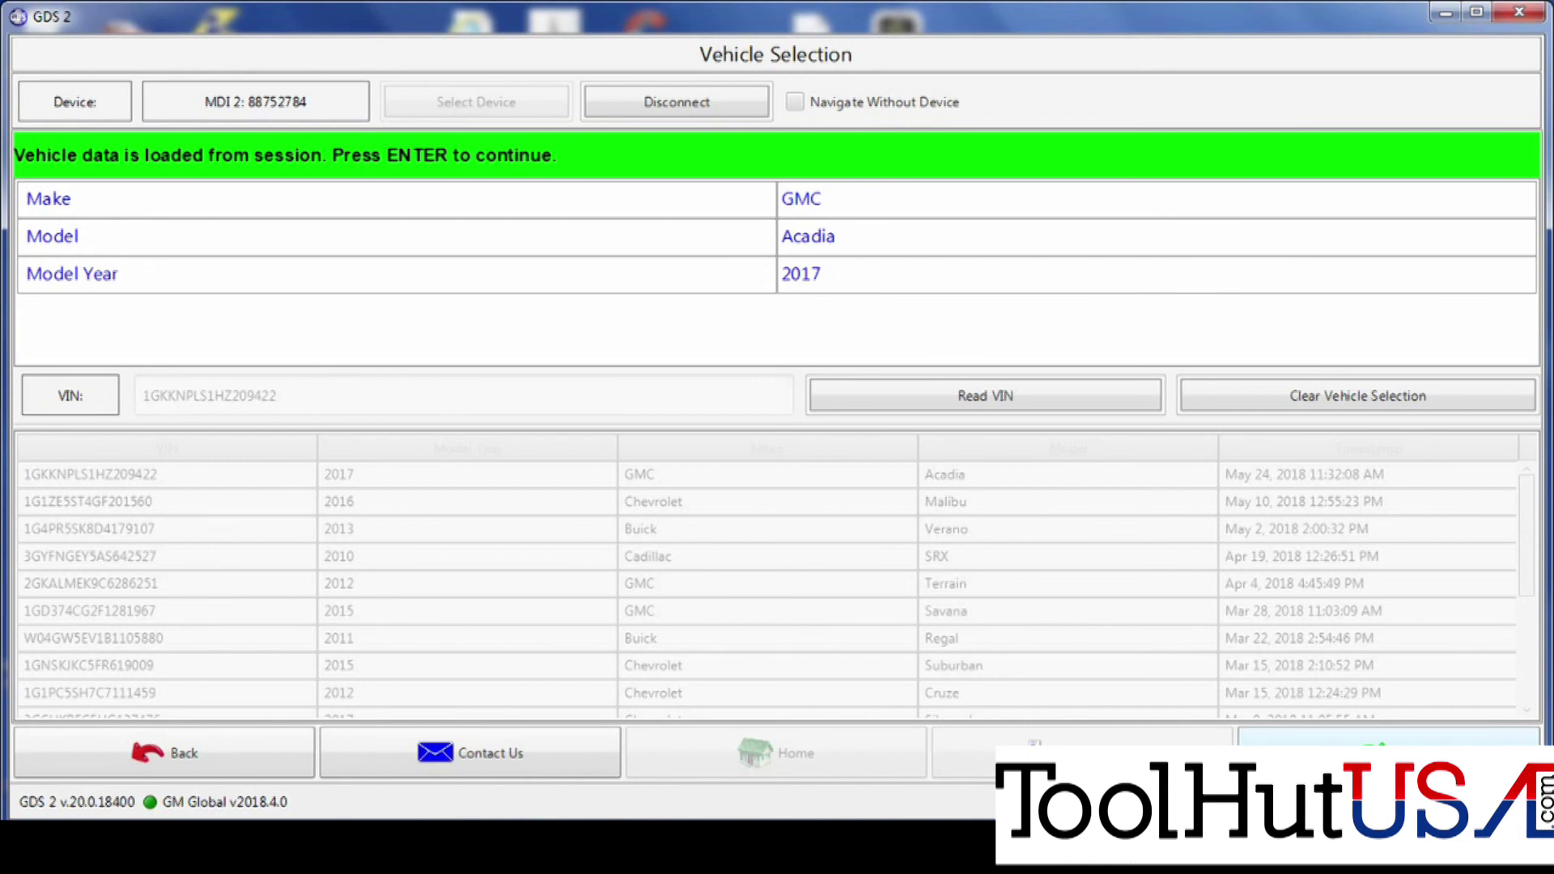
key("Return")
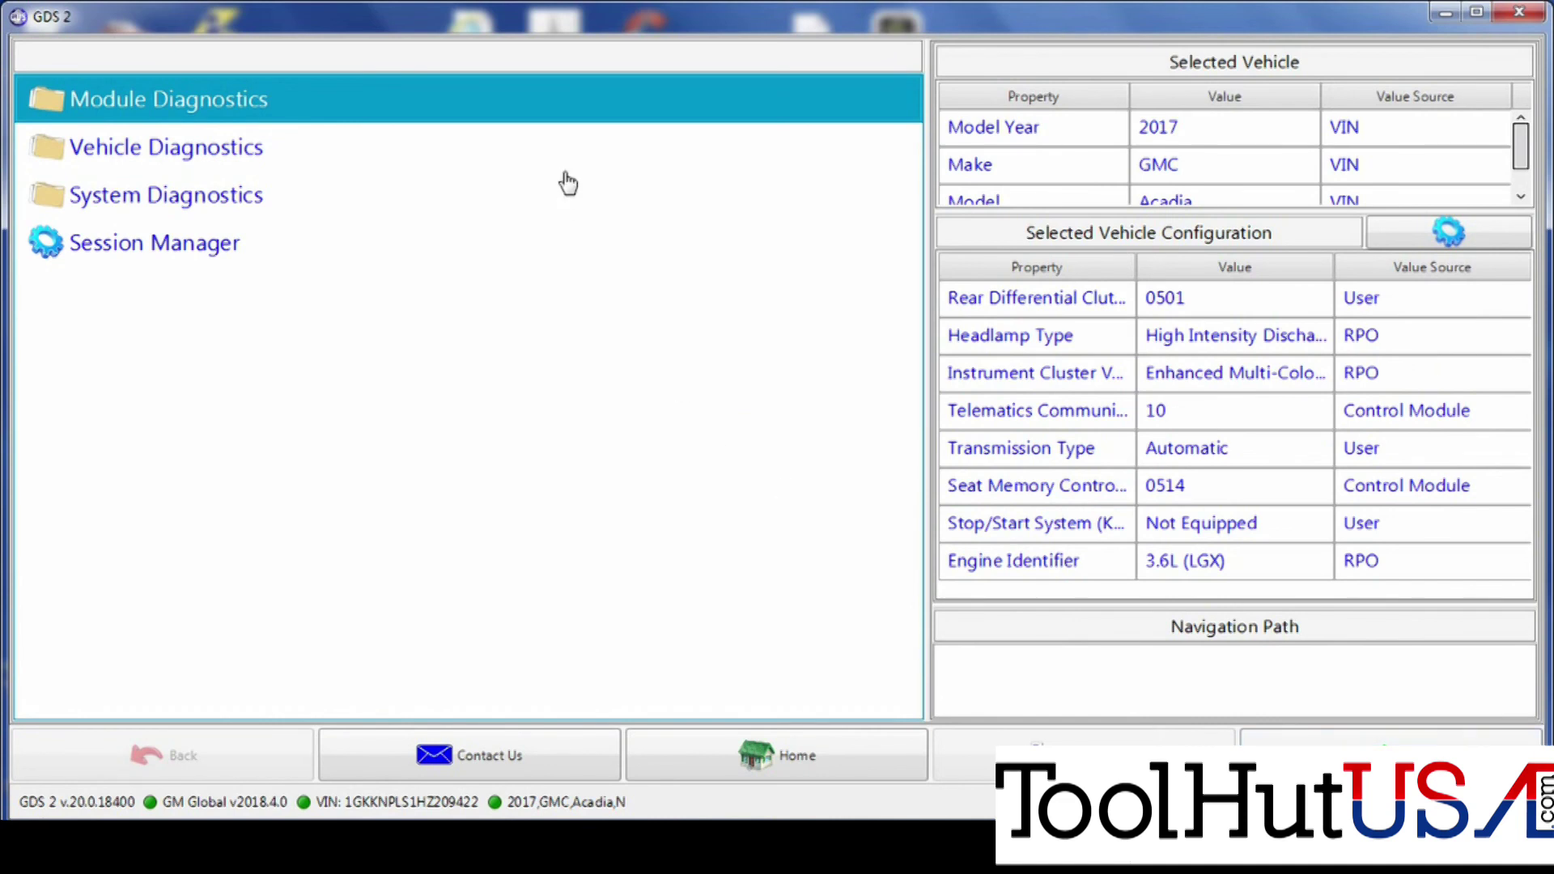
double_click(293, 153)
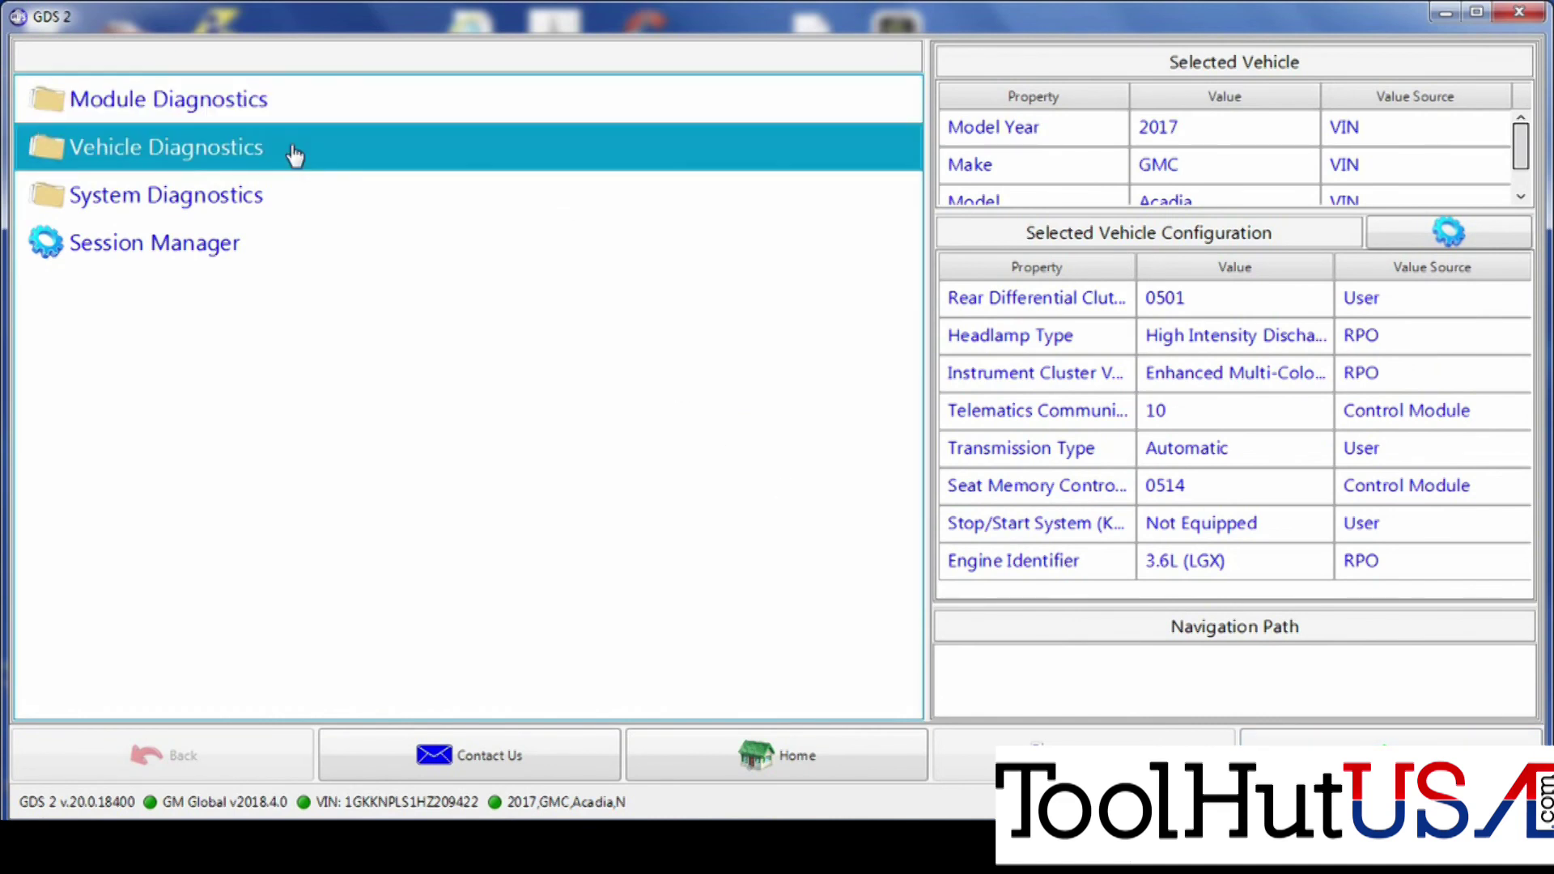
double_click(427, 123)
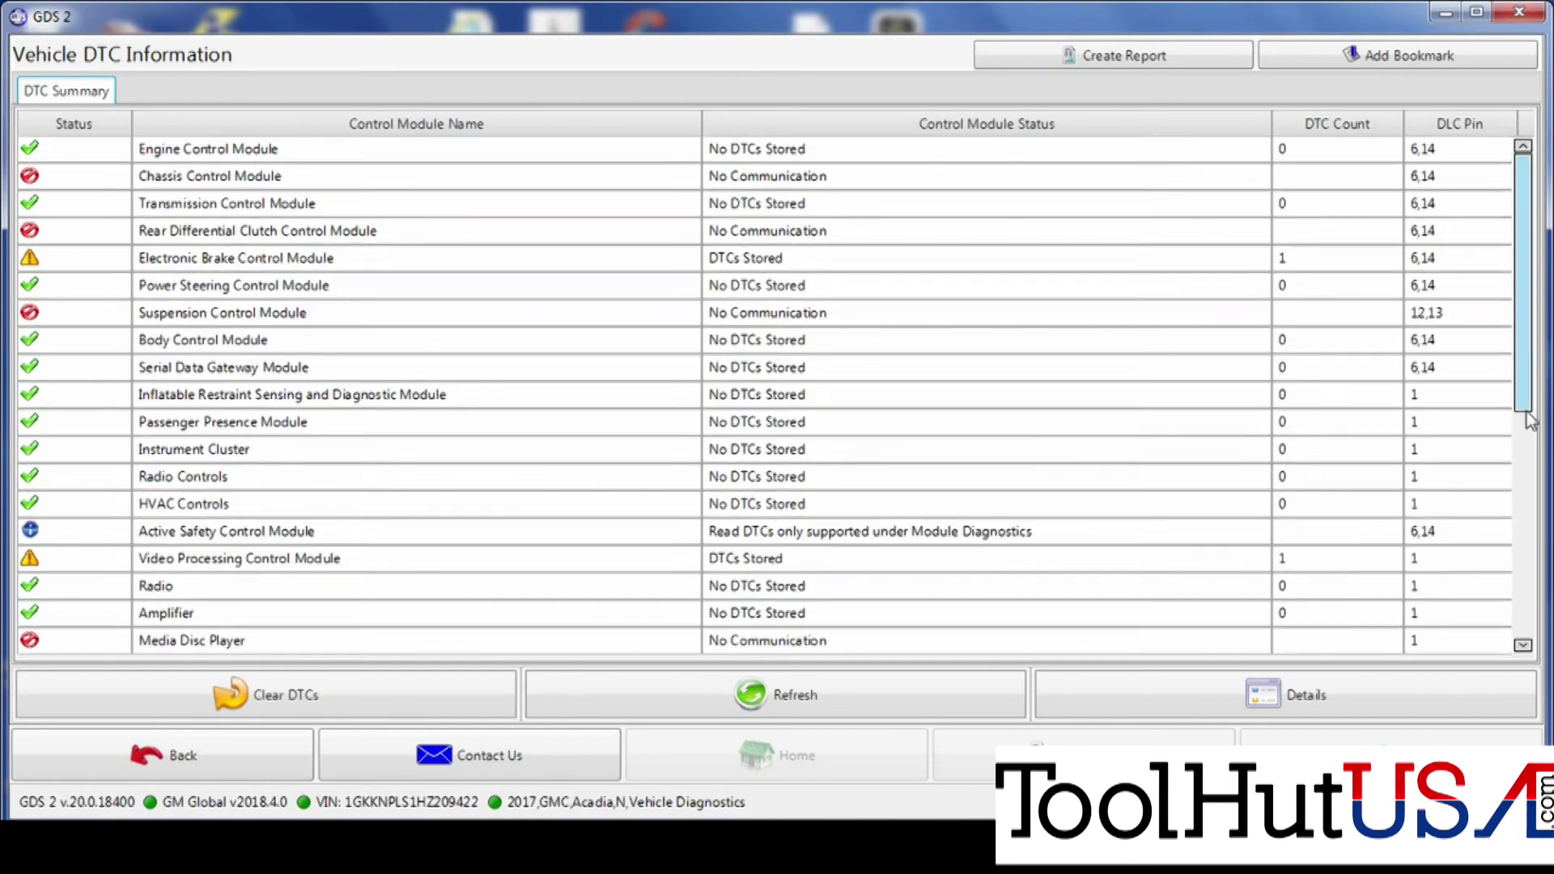
left_click_drag(1532, 340, 1521, 607)
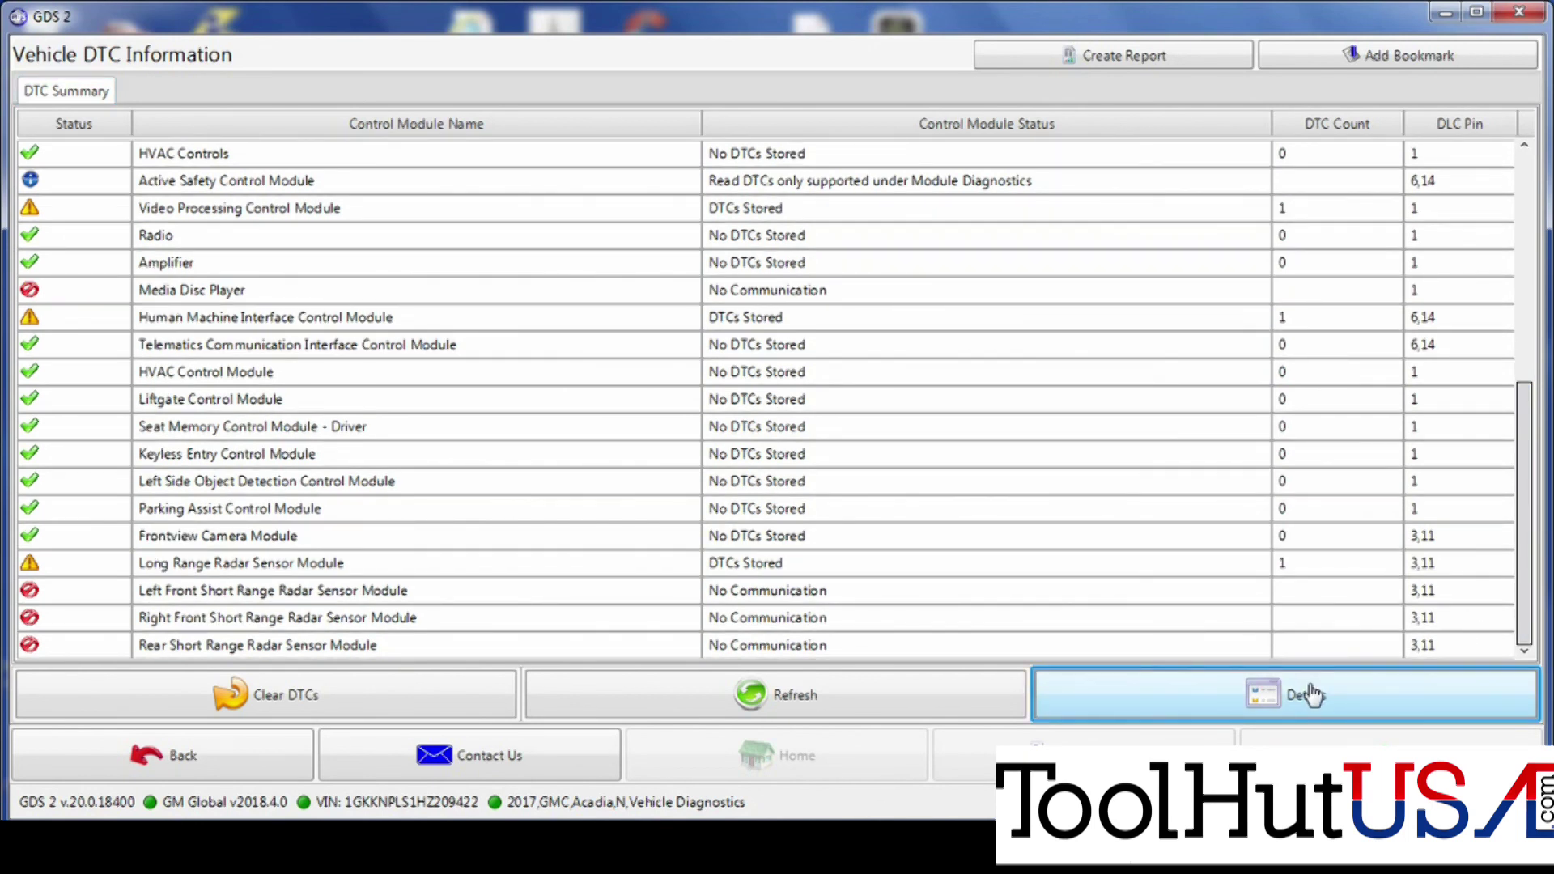
left_click(1310, 695)
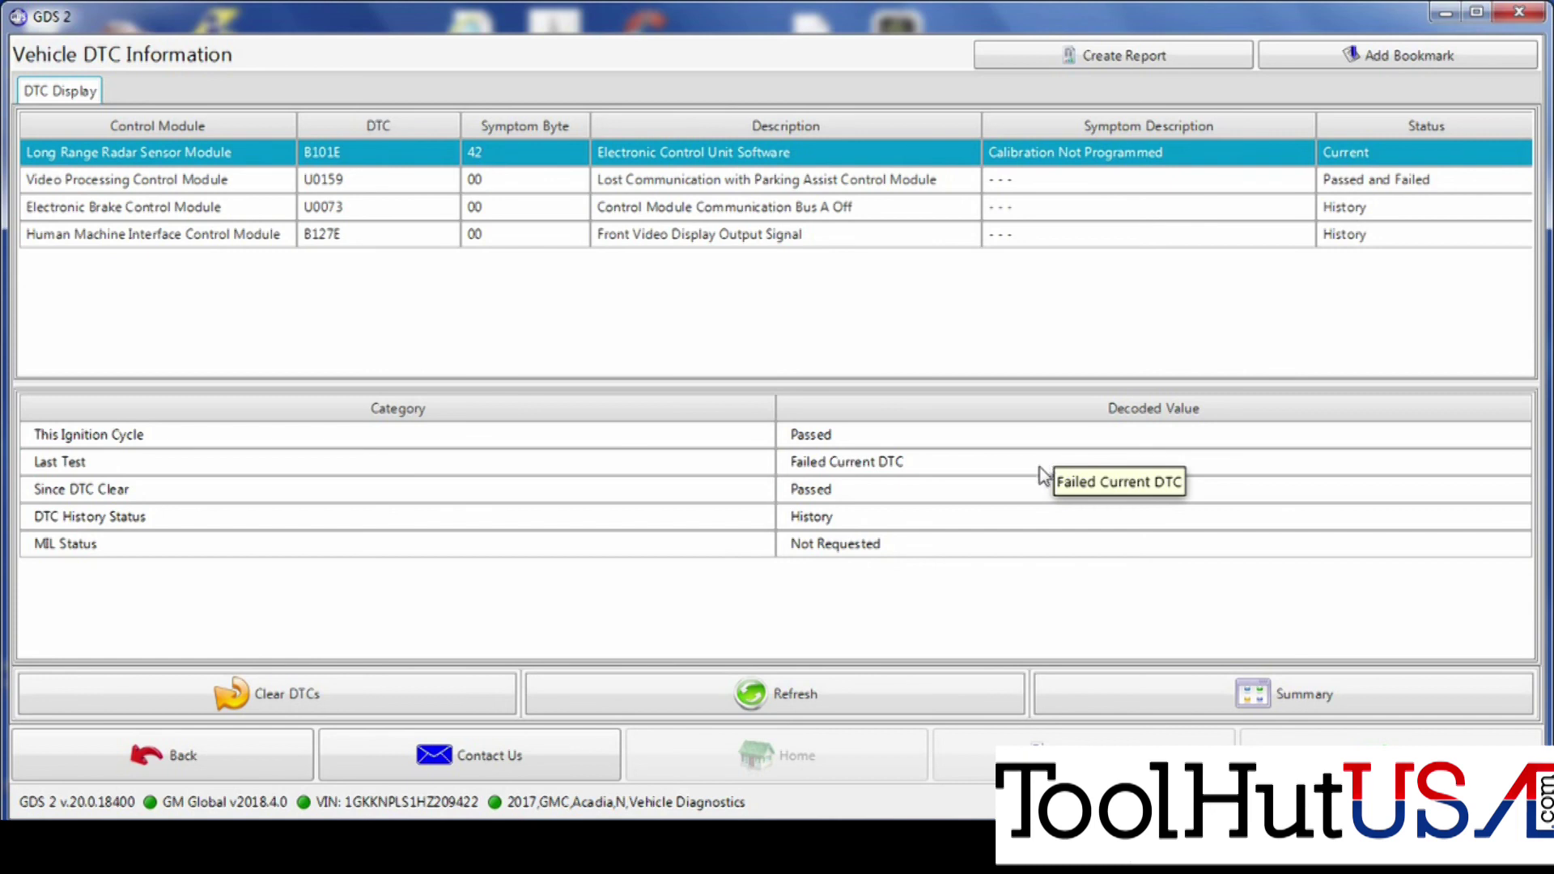
Leave the vehicle DTC details, return to the home screen and close the diagnostics application.
left_click(212, 759)
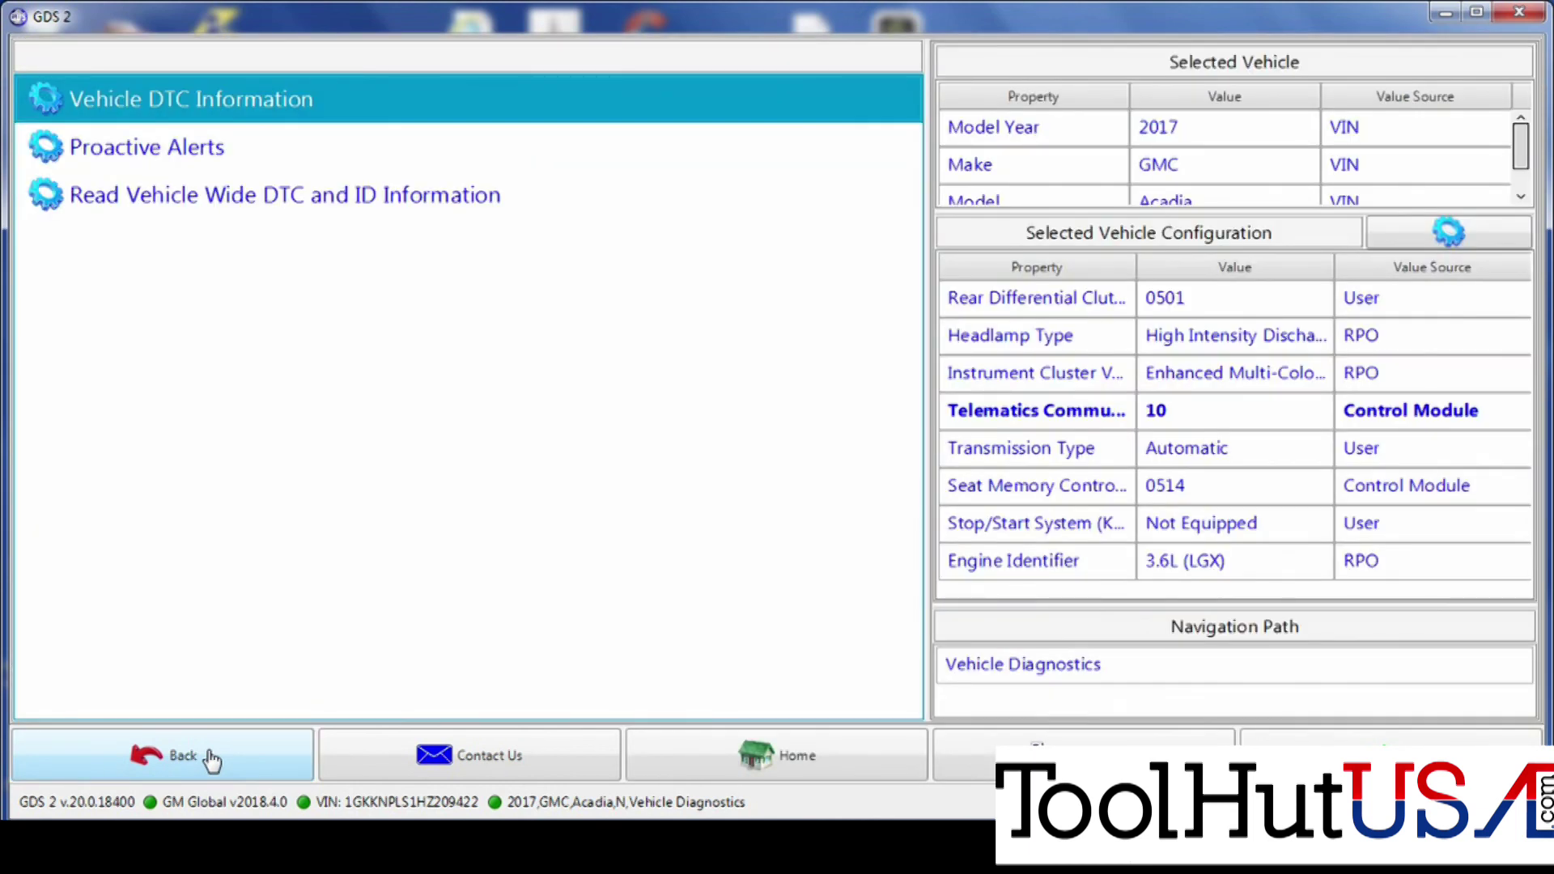
left_click(212, 759)
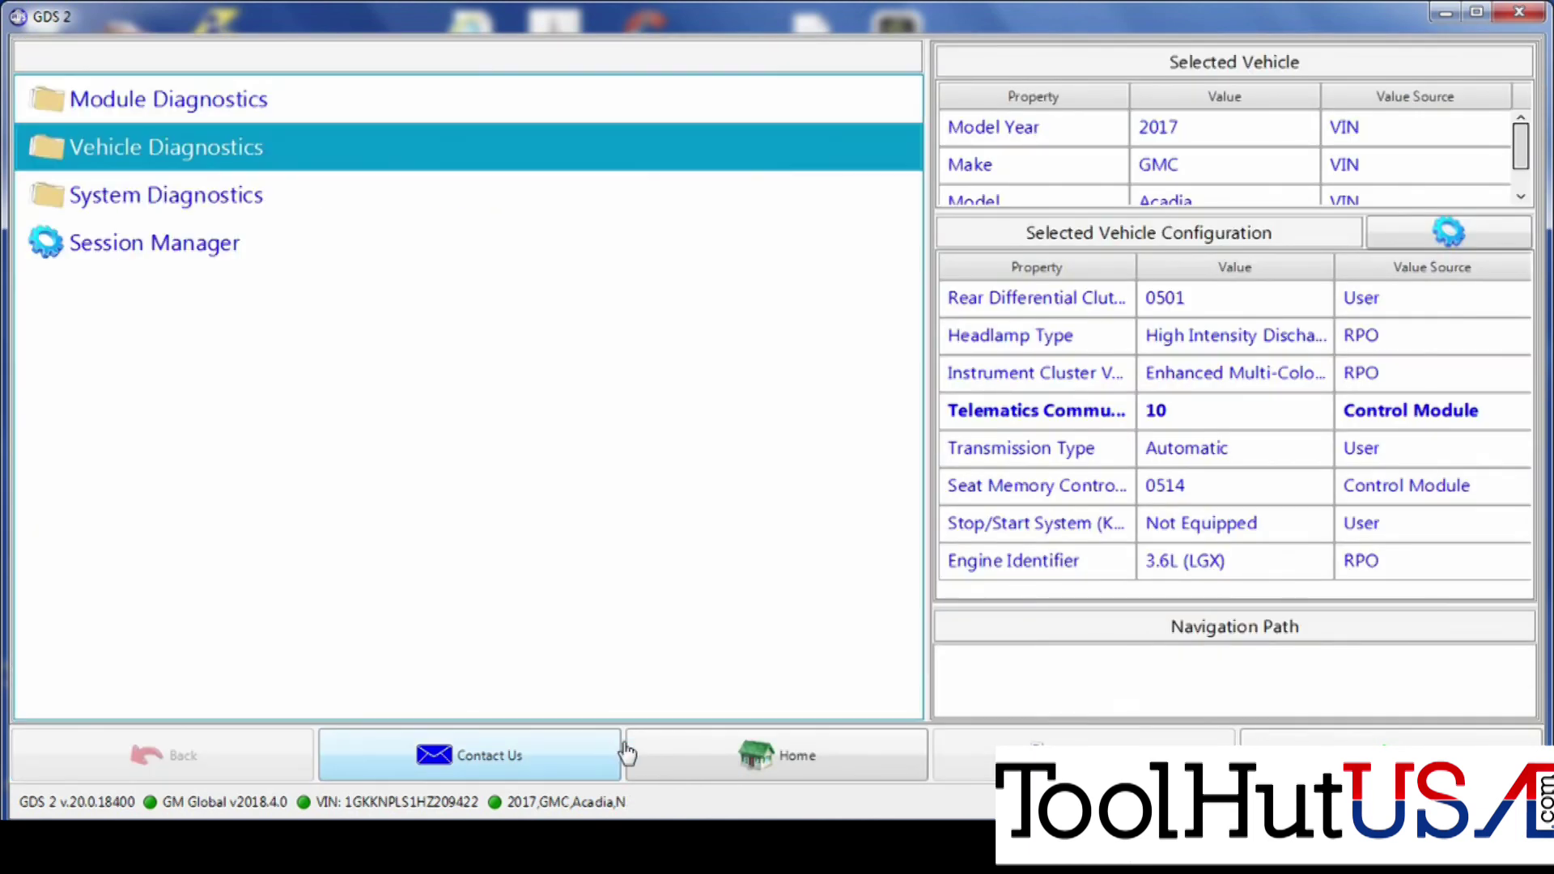
left_click(728, 749)
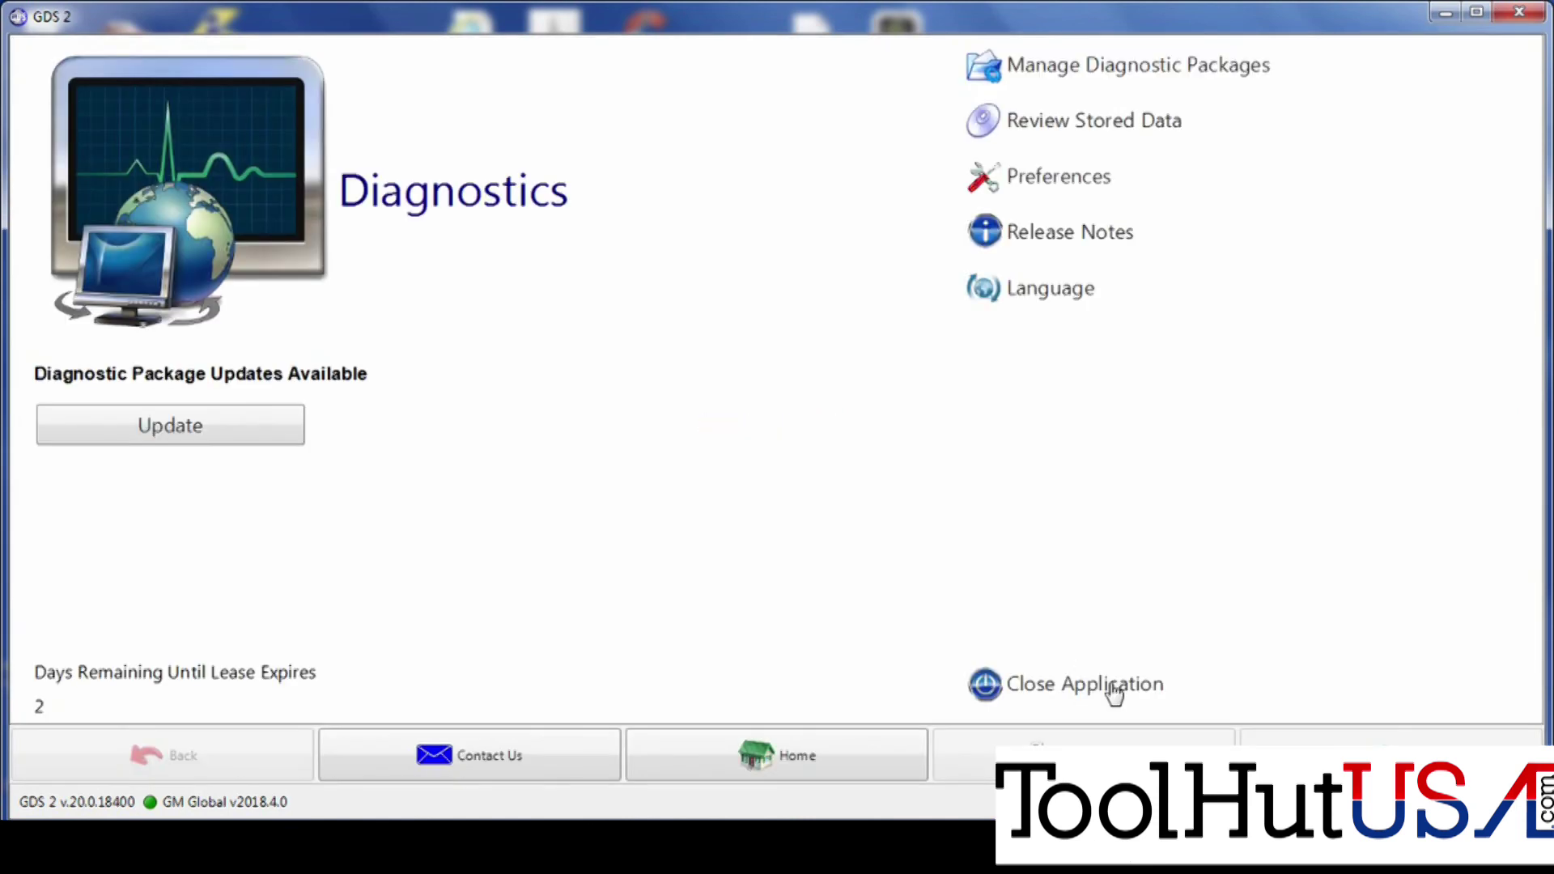
left_click(1089, 688)
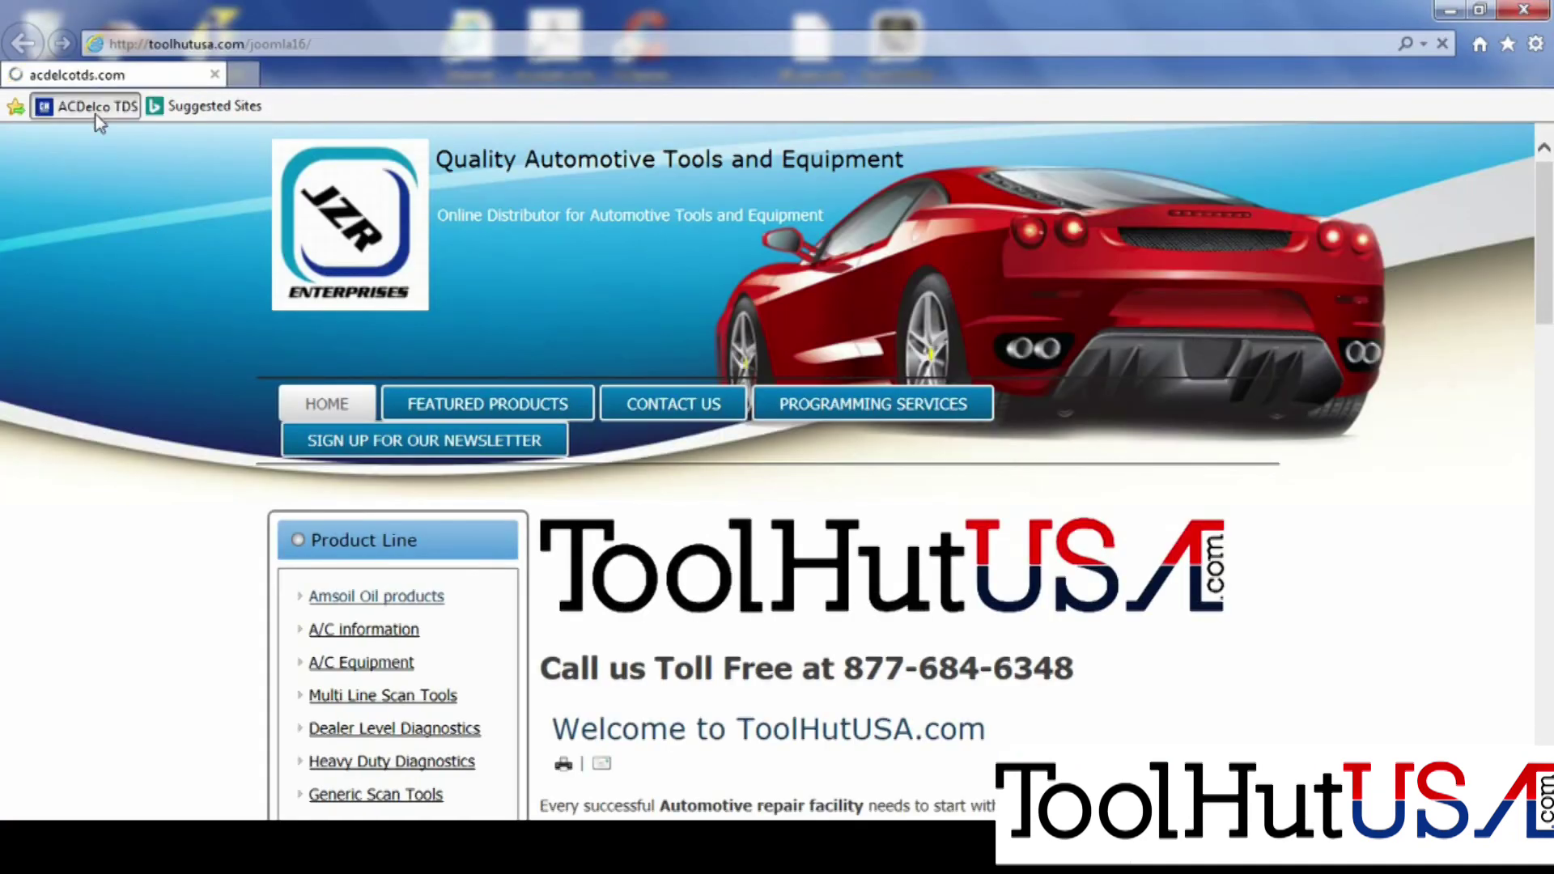
Switch to the ACDelco TDS site in the browser, log in and accept its terms and conditions of use.
left_click(95, 106)
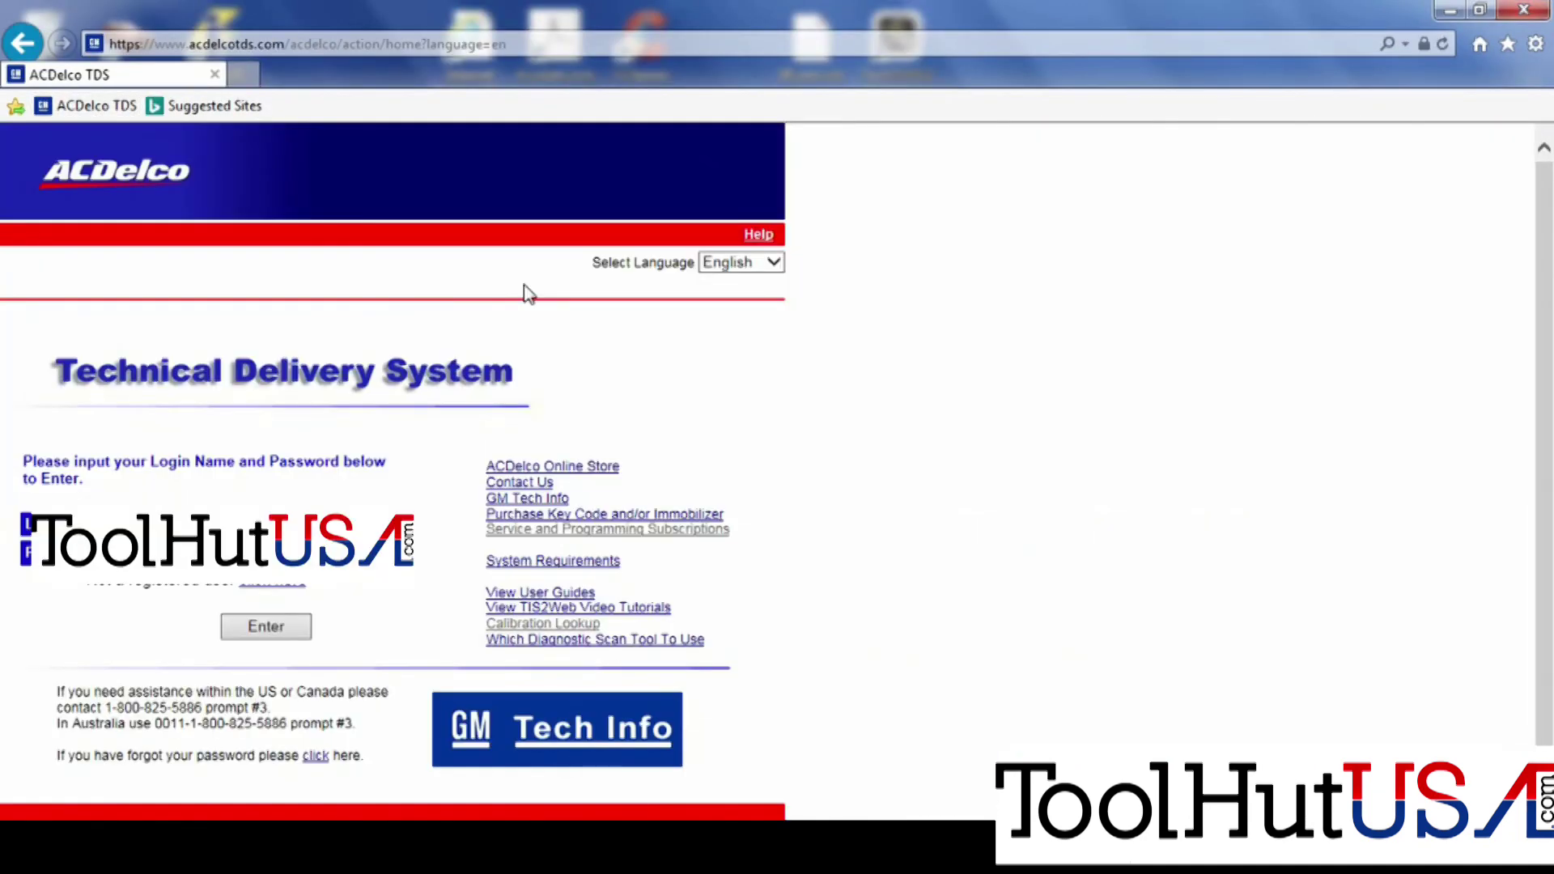
left_click(279, 627)
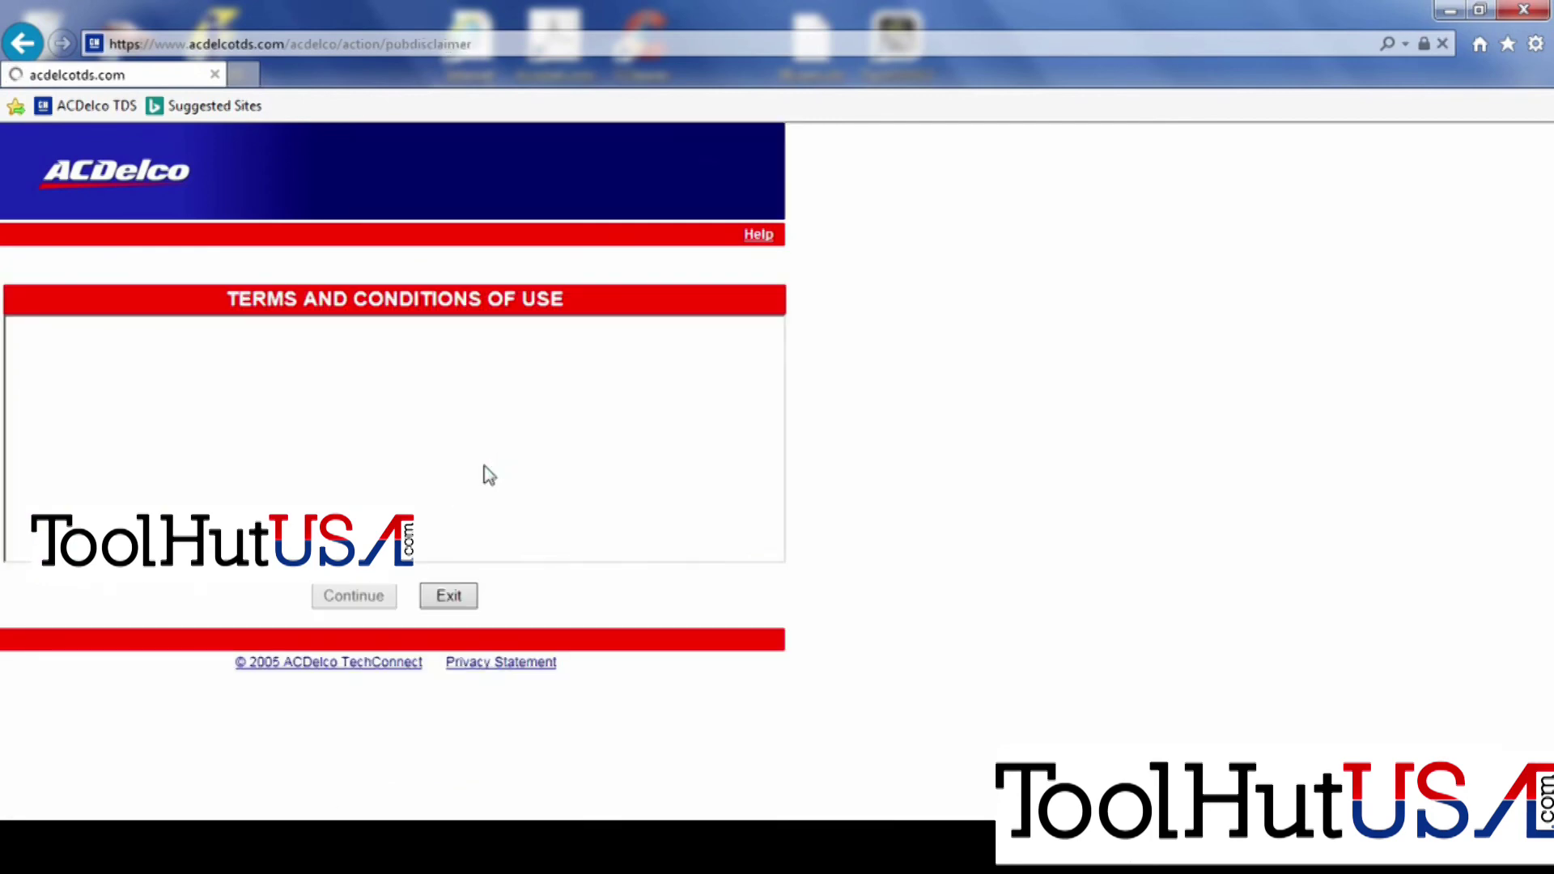
left_click_drag(775, 353, 773, 607)
left_click(320, 550)
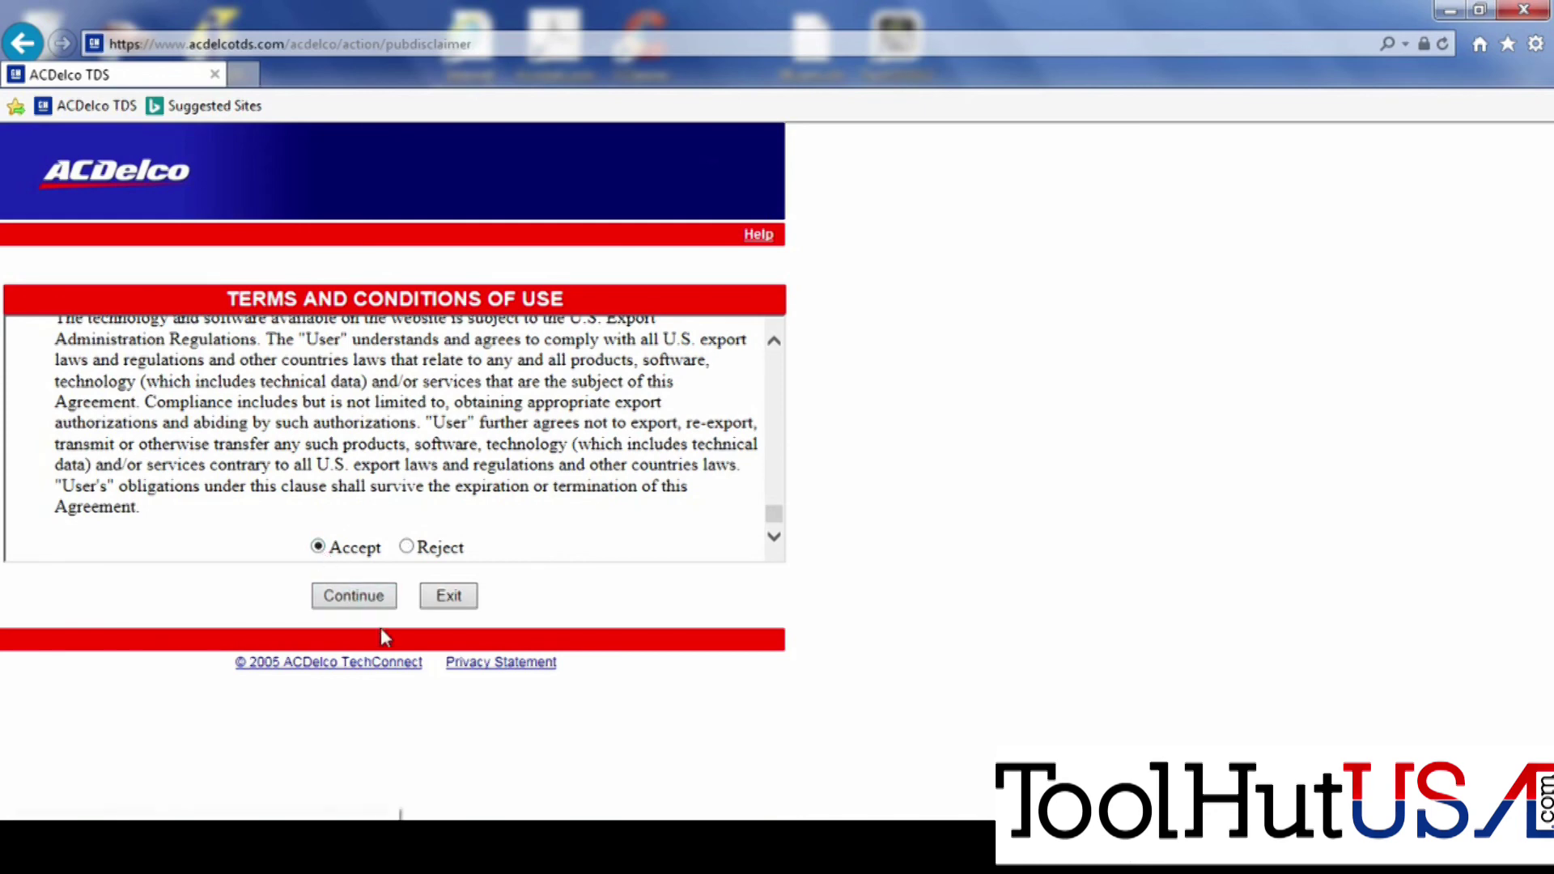
left_click(364, 599)
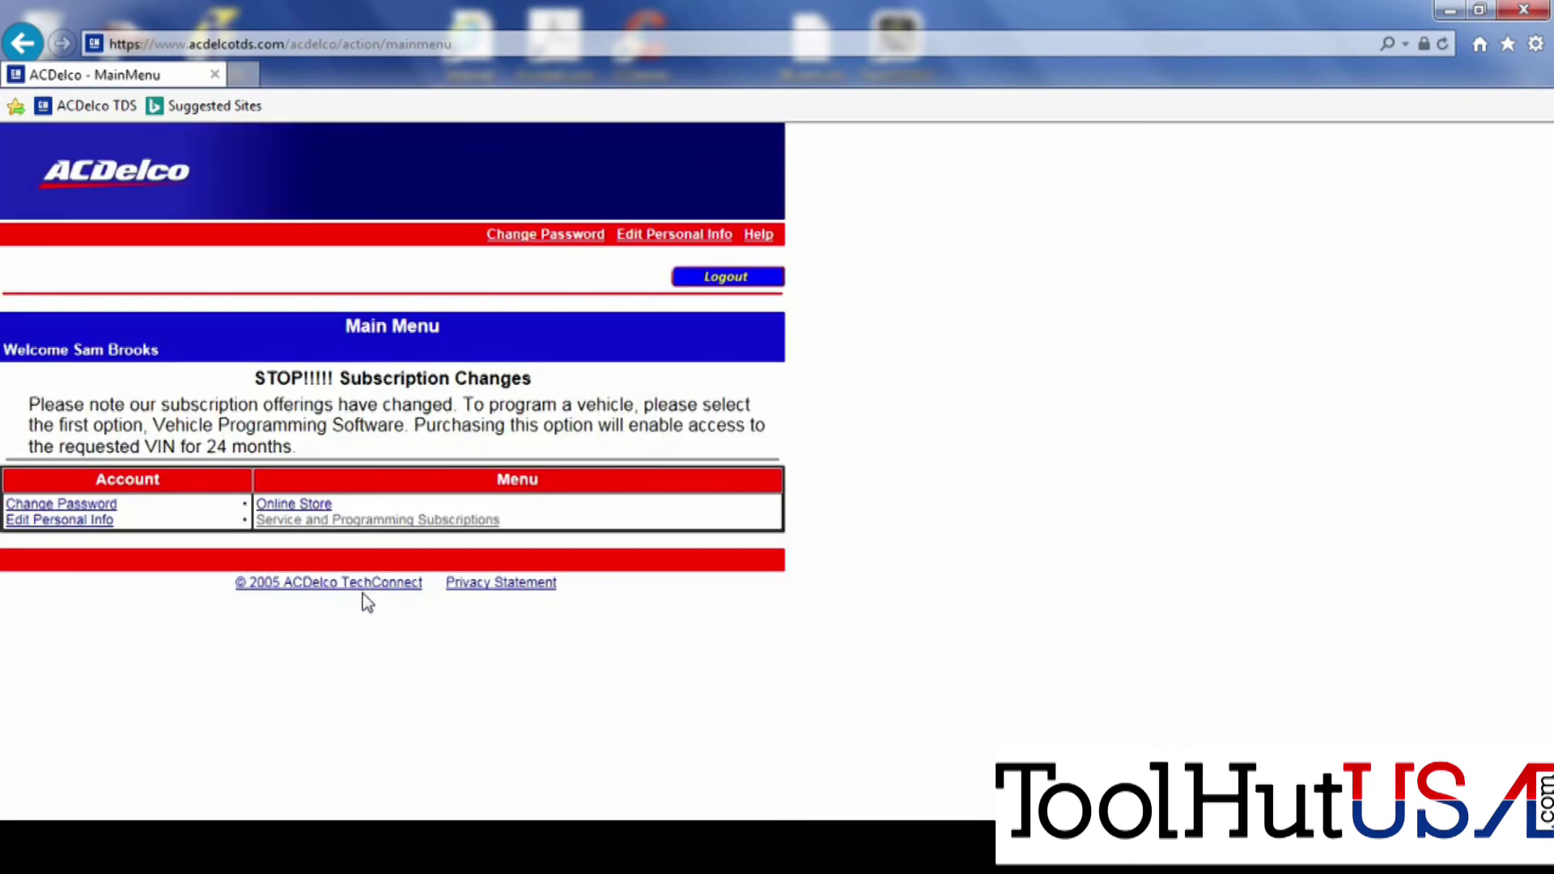
Access the Service Programming Only subscription, allowing the trusted TIS2Web site to open and dismissing the unread news notice.
left_click(416, 522)
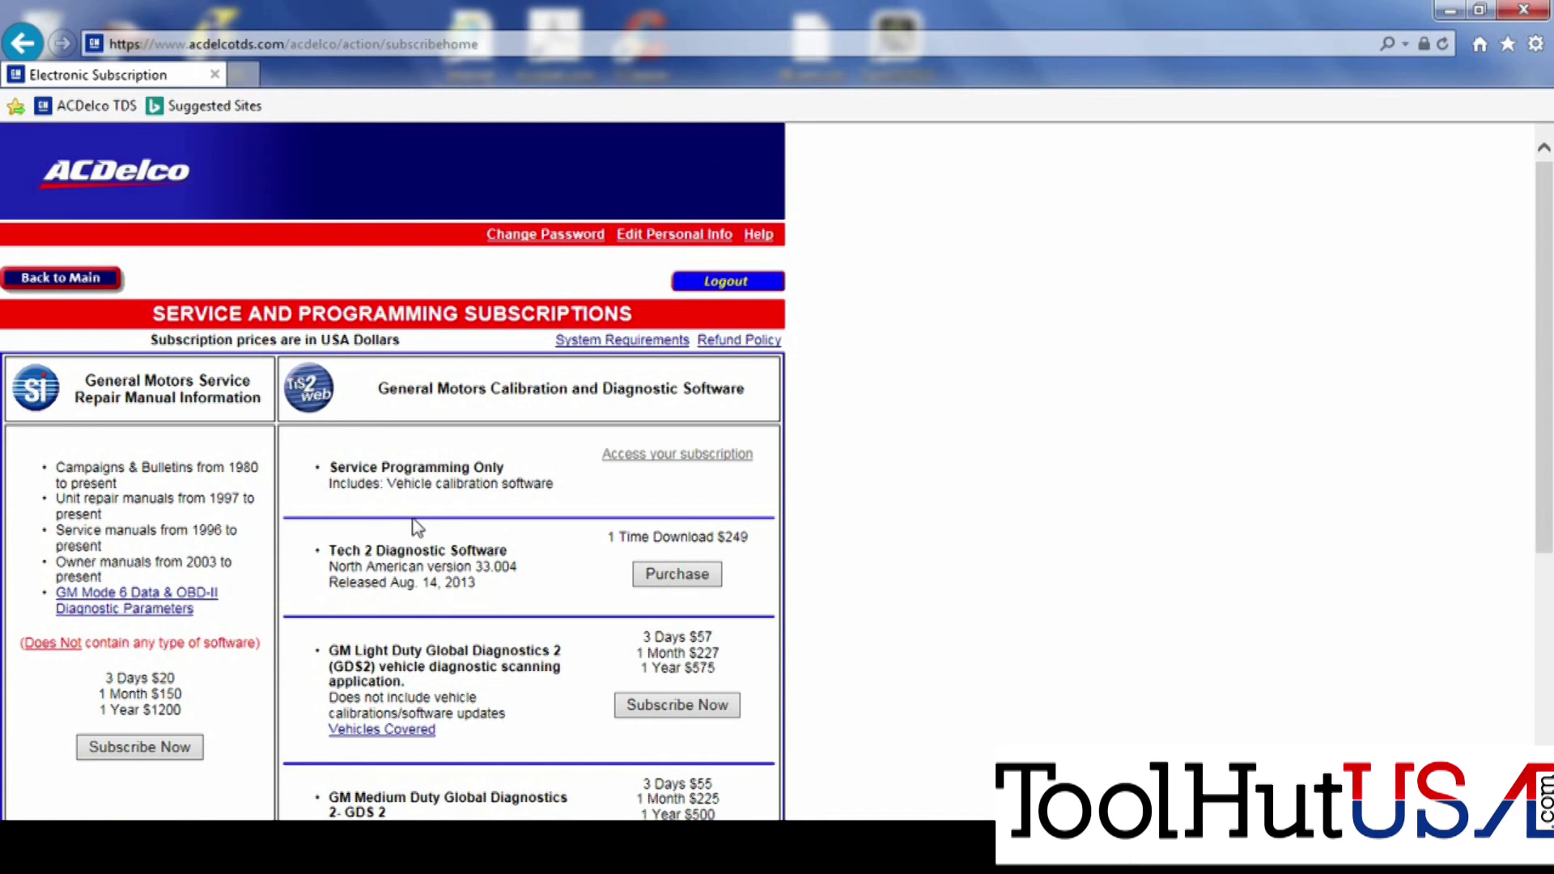
left_click(621, 454)
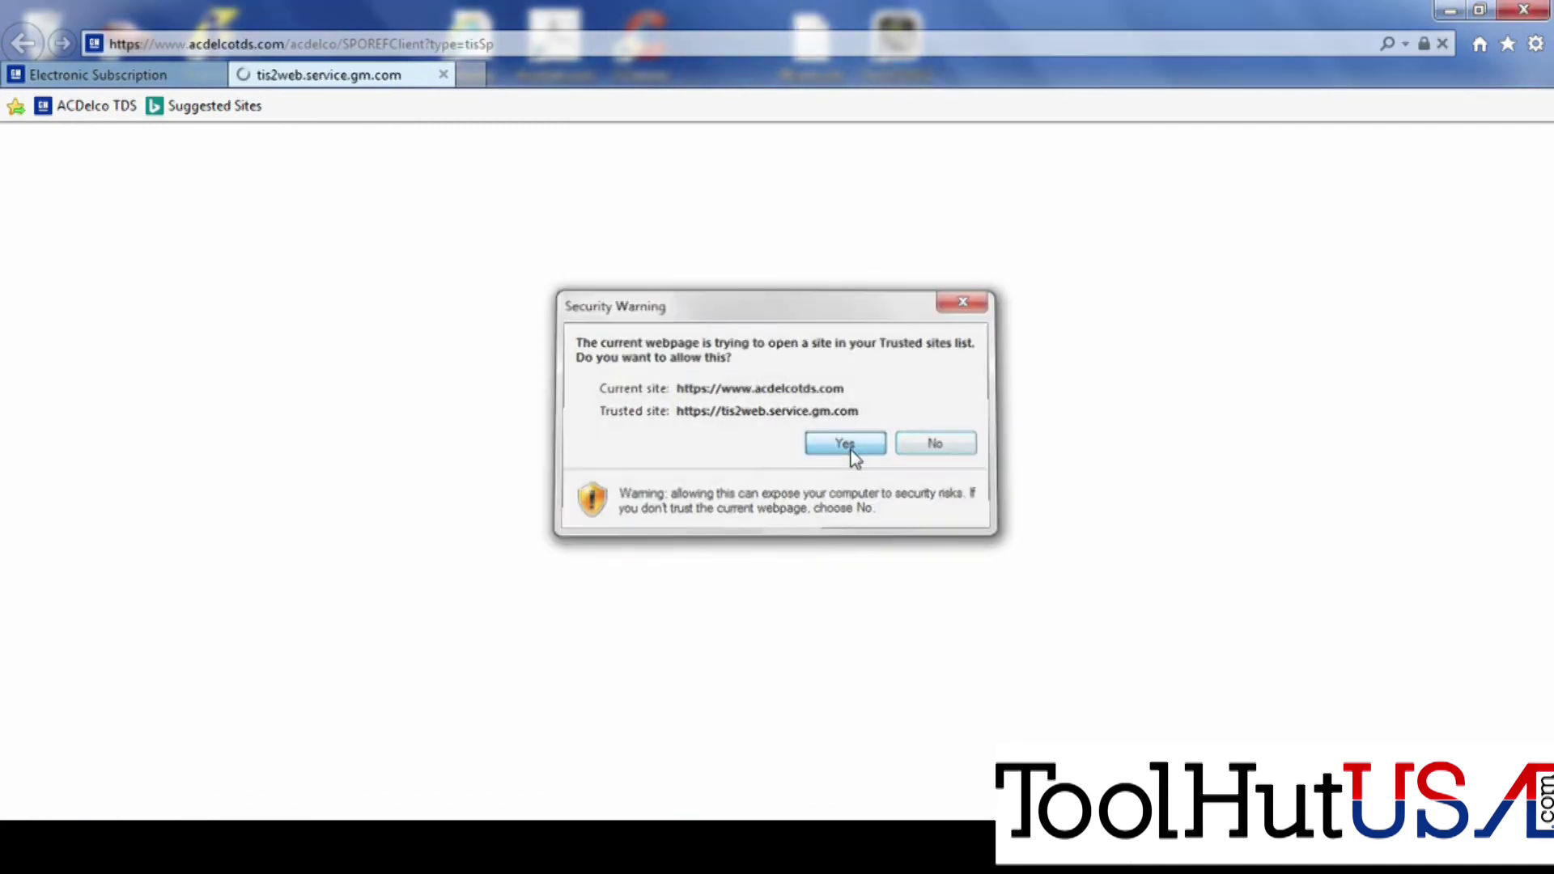
left_click(846, 445)
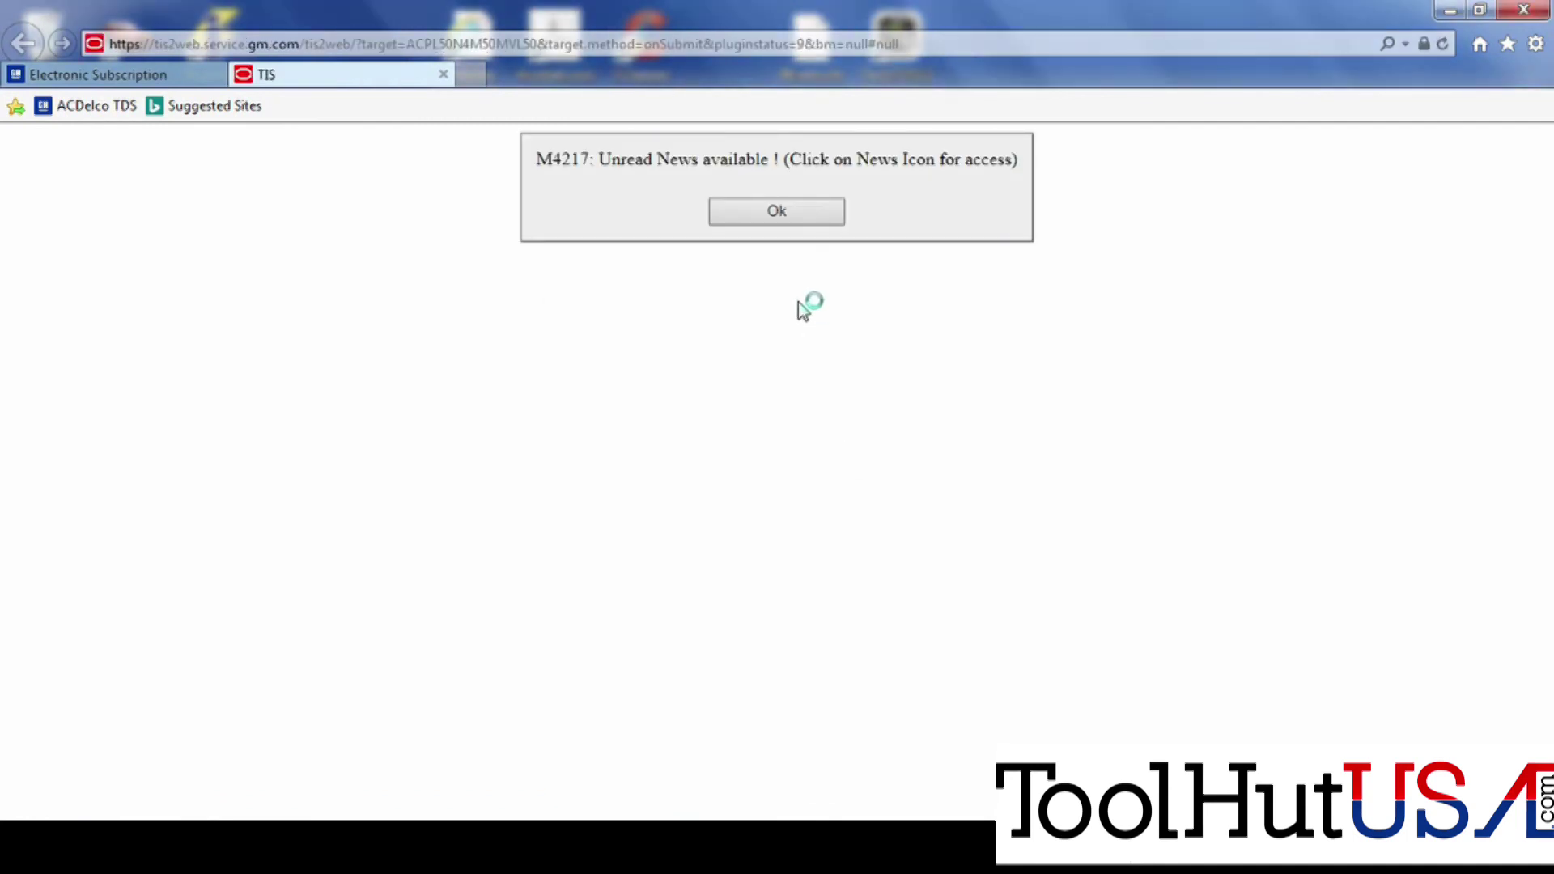
left_click(741, 216)
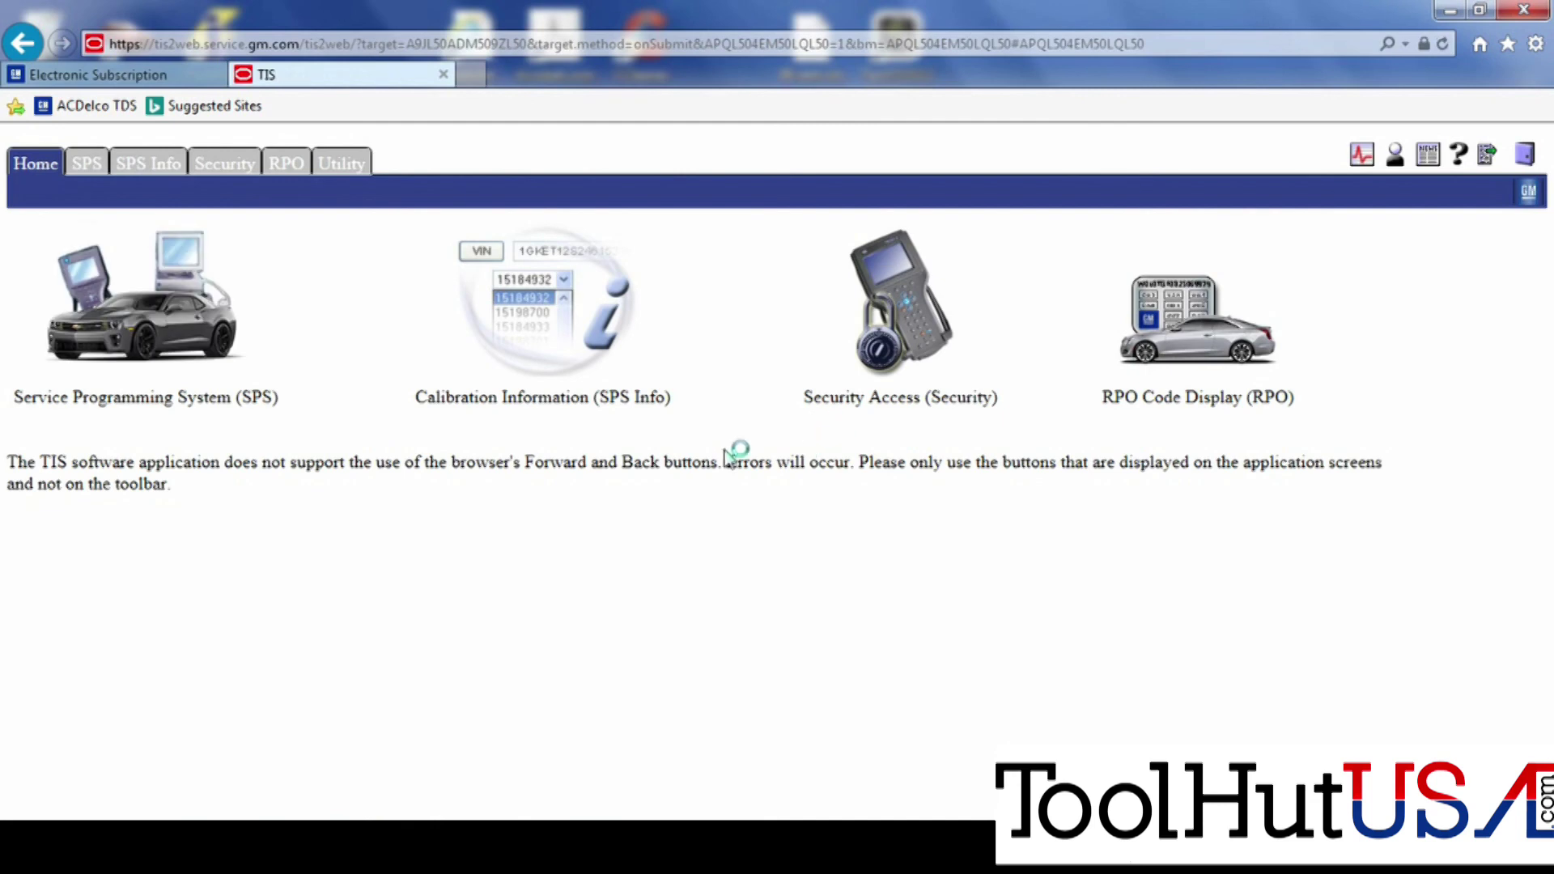
Start the Service Programming System (SPS) and allow its General Motors Java application to run.
left_click(221, 353)
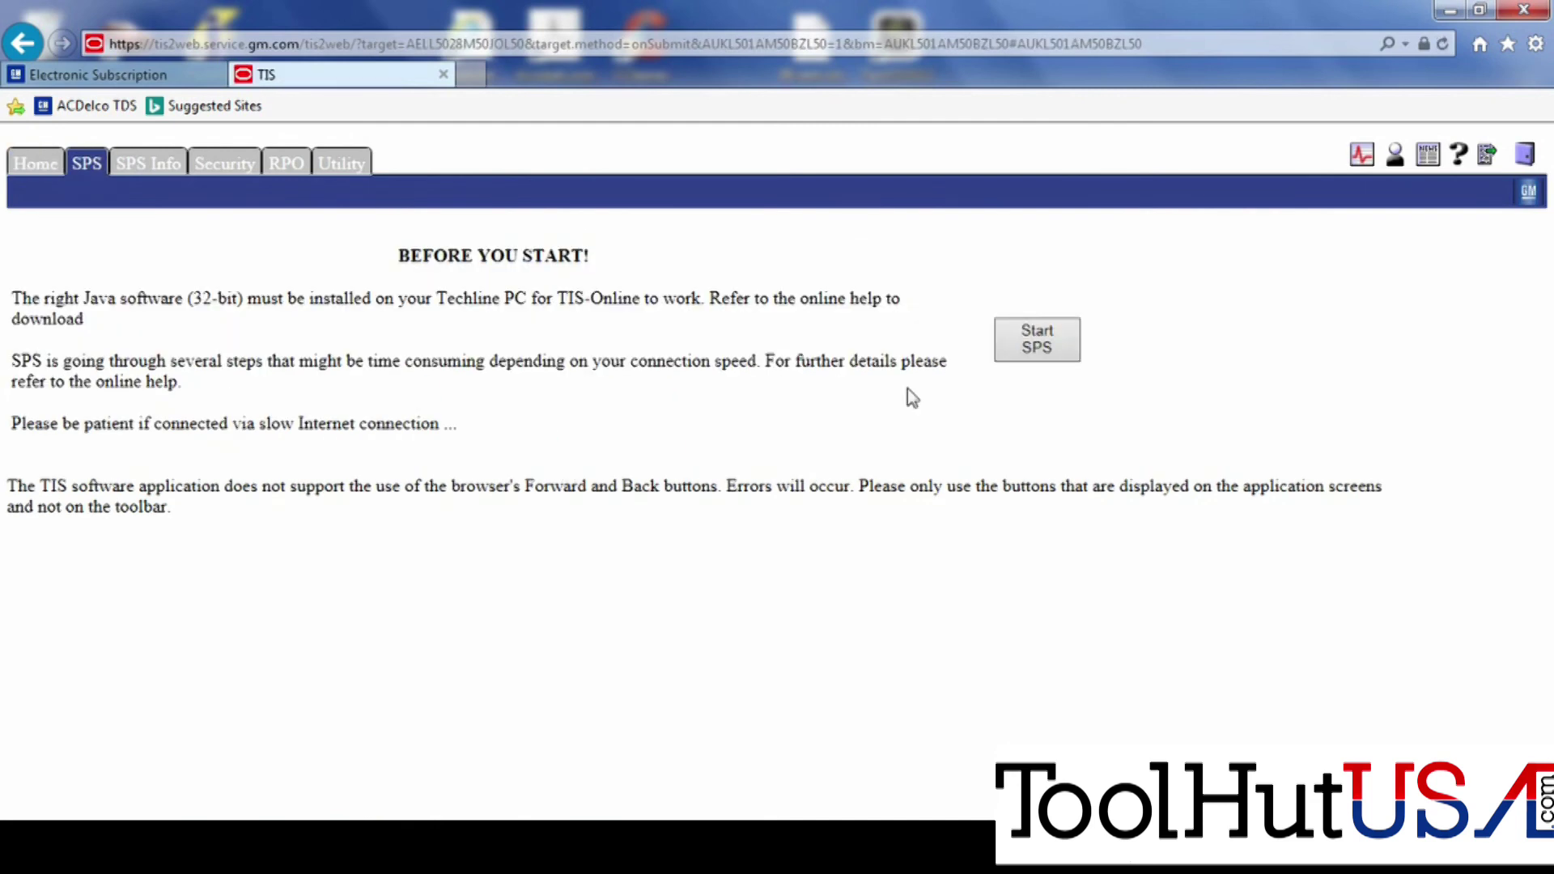
left_click(1033, 349)
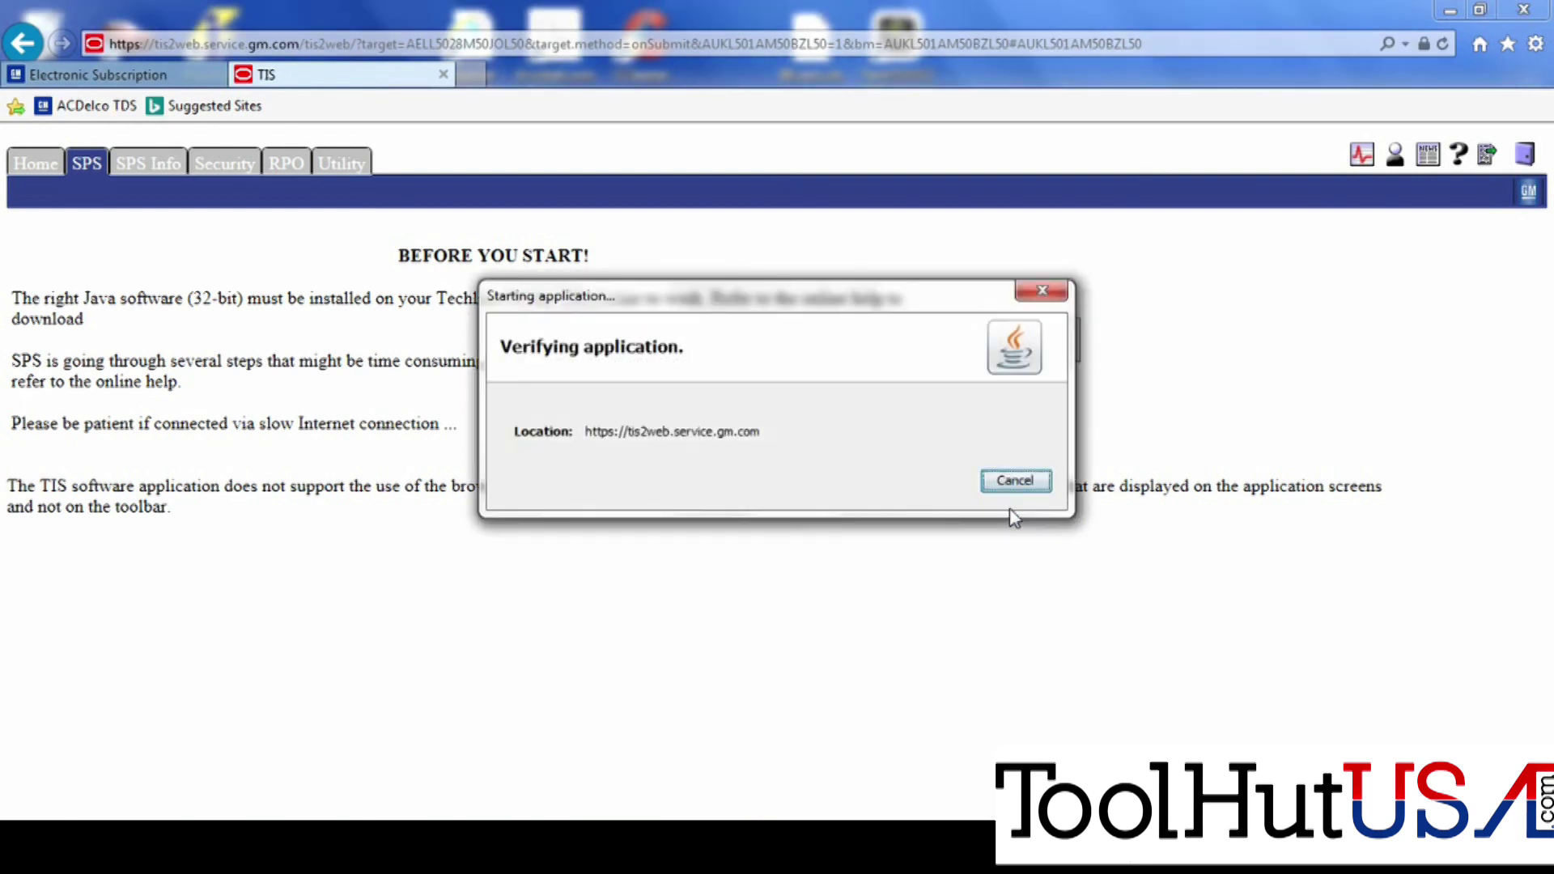
left_click(932, 520)
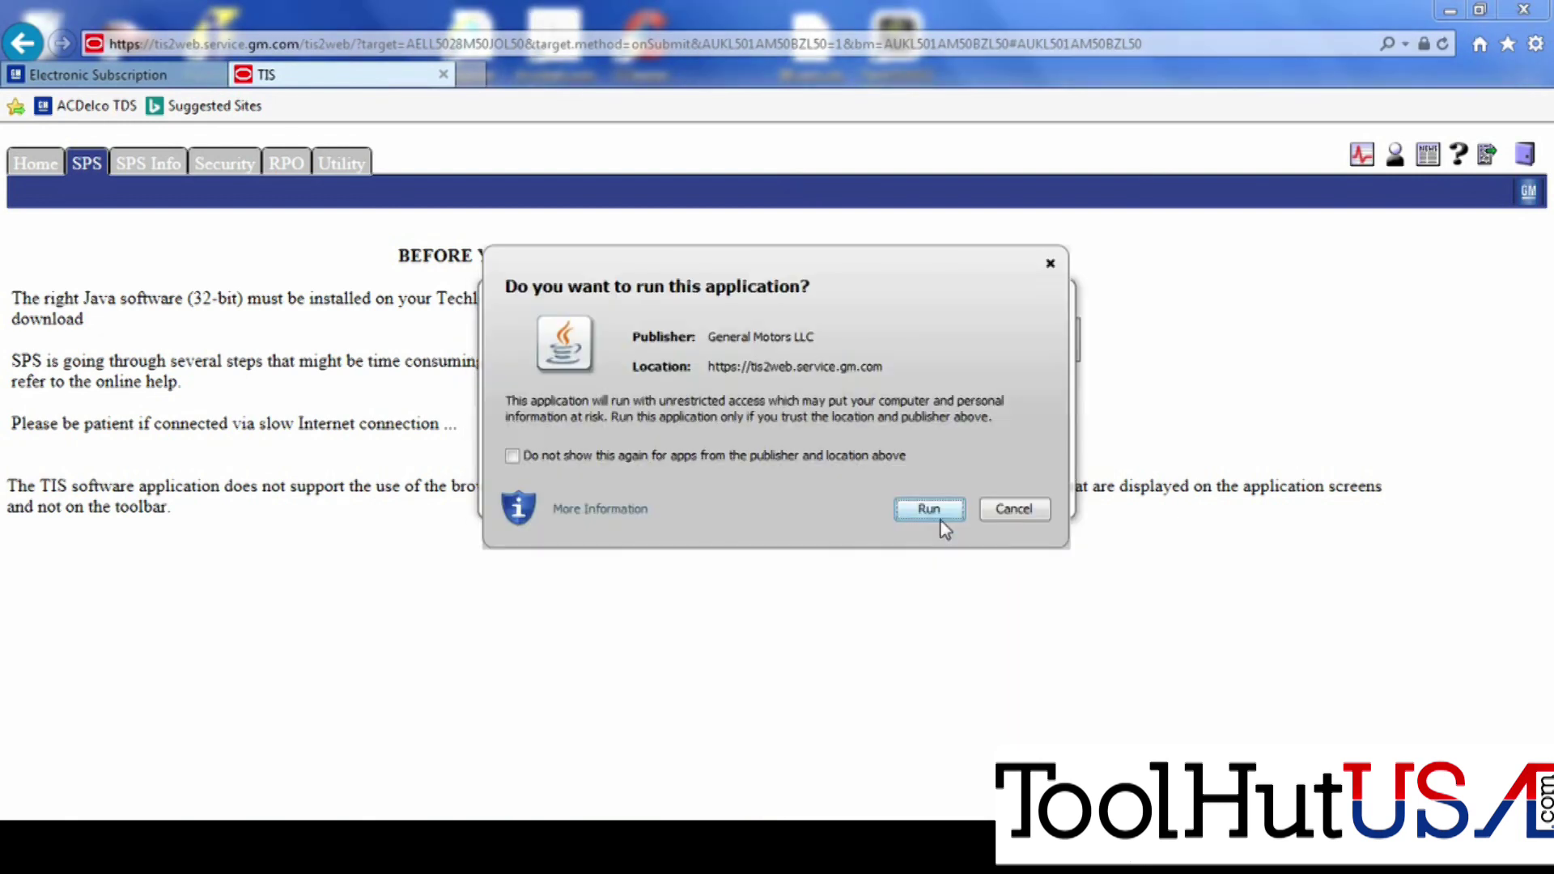
left_click(931, 508)
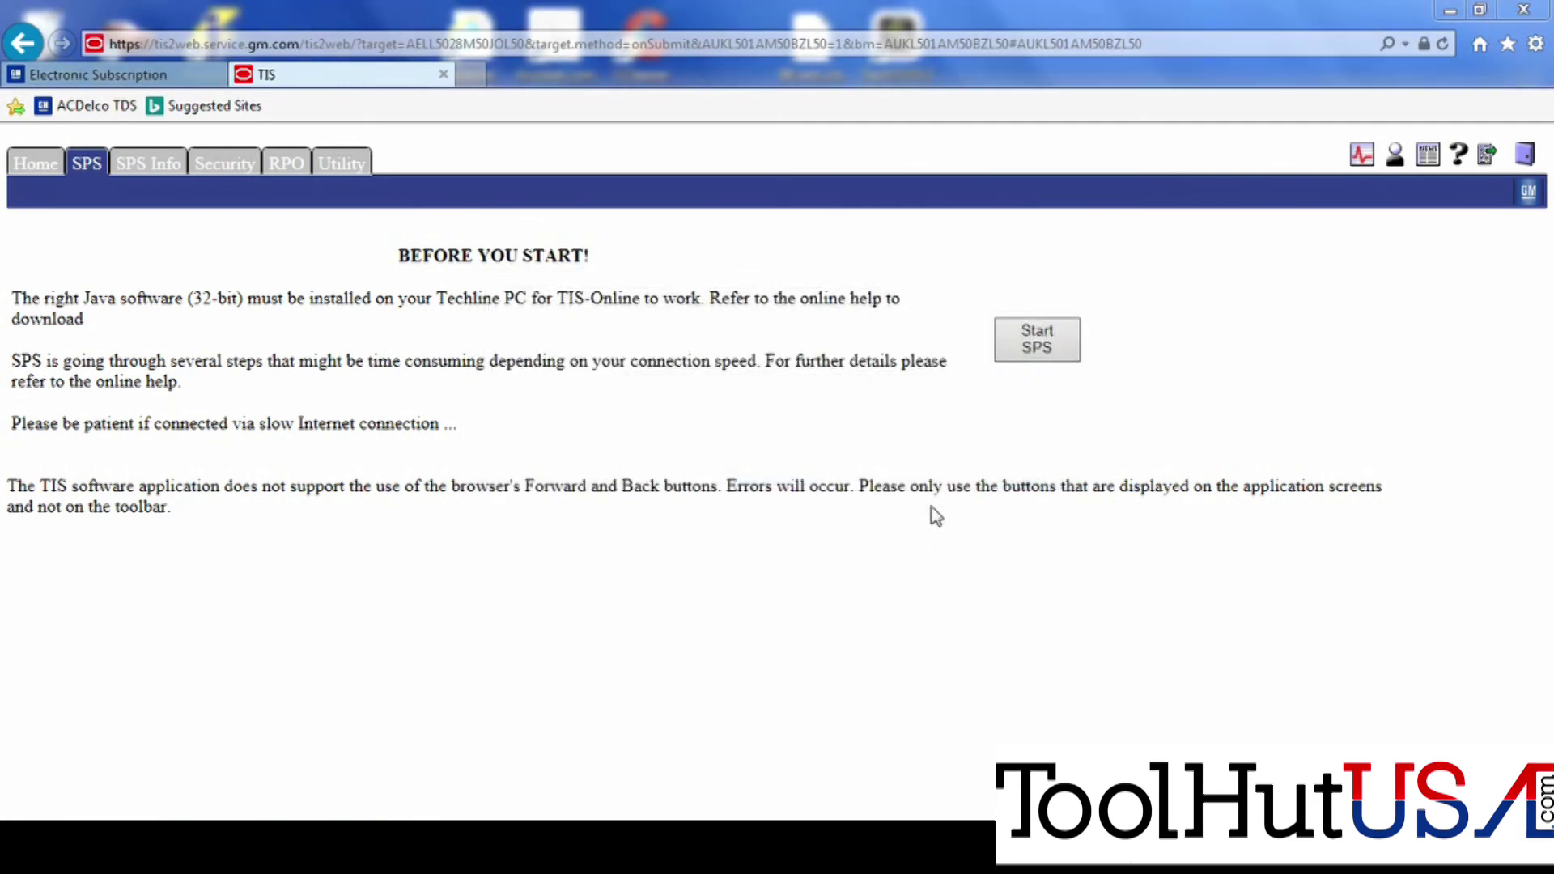
left_click(995, 669)
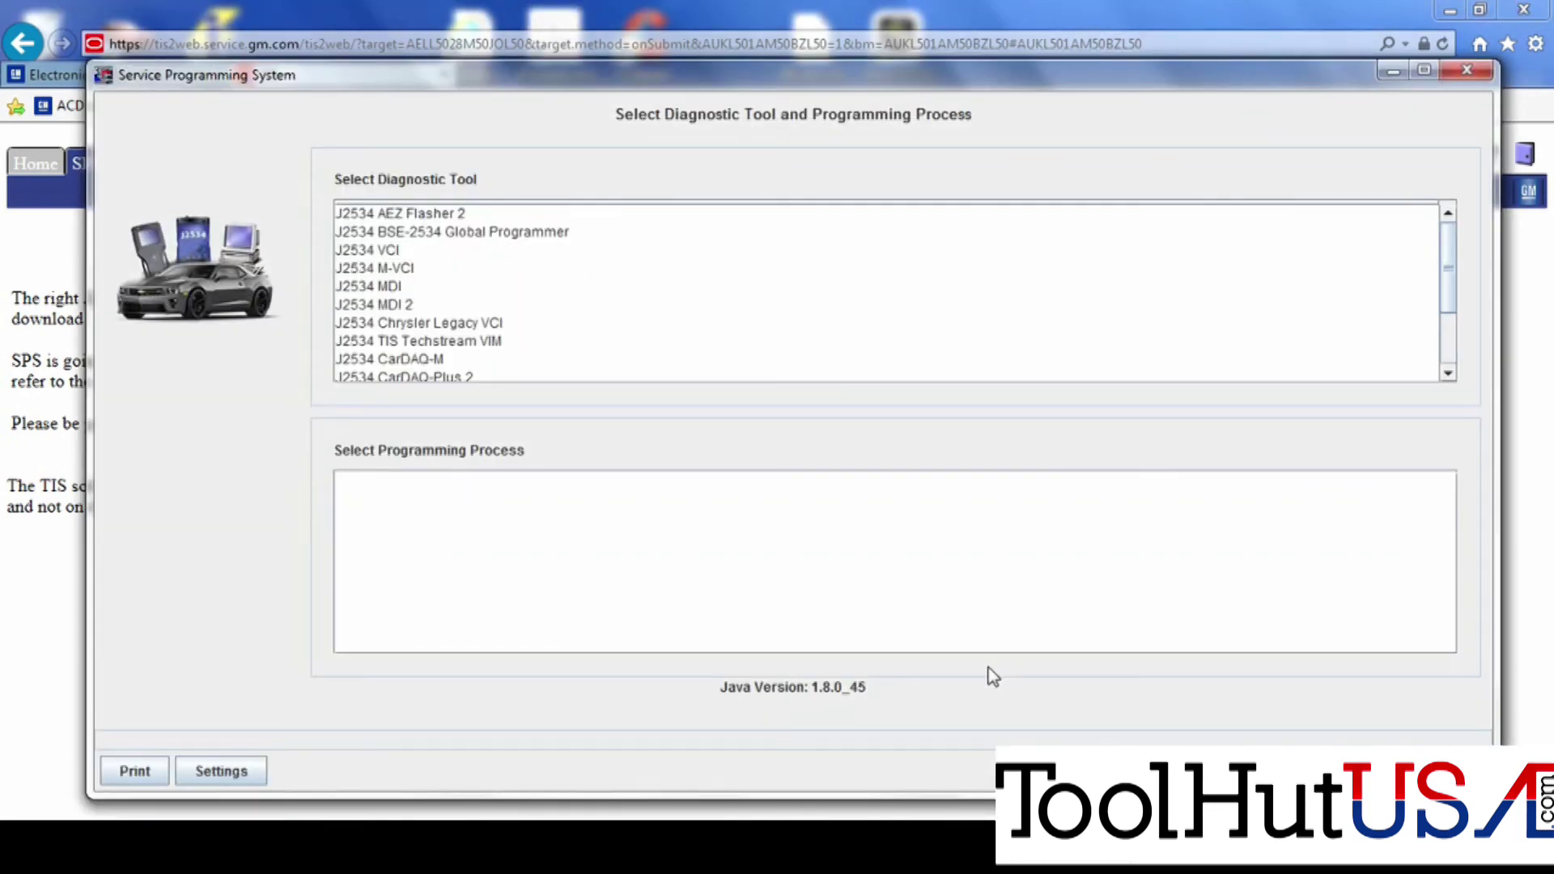
Choose the J2534 MDI 2 tool with a programming process and identify the vehicle as GMC, 2017, Acadia, accepting the displayed VIN.
left_click(449, 305)
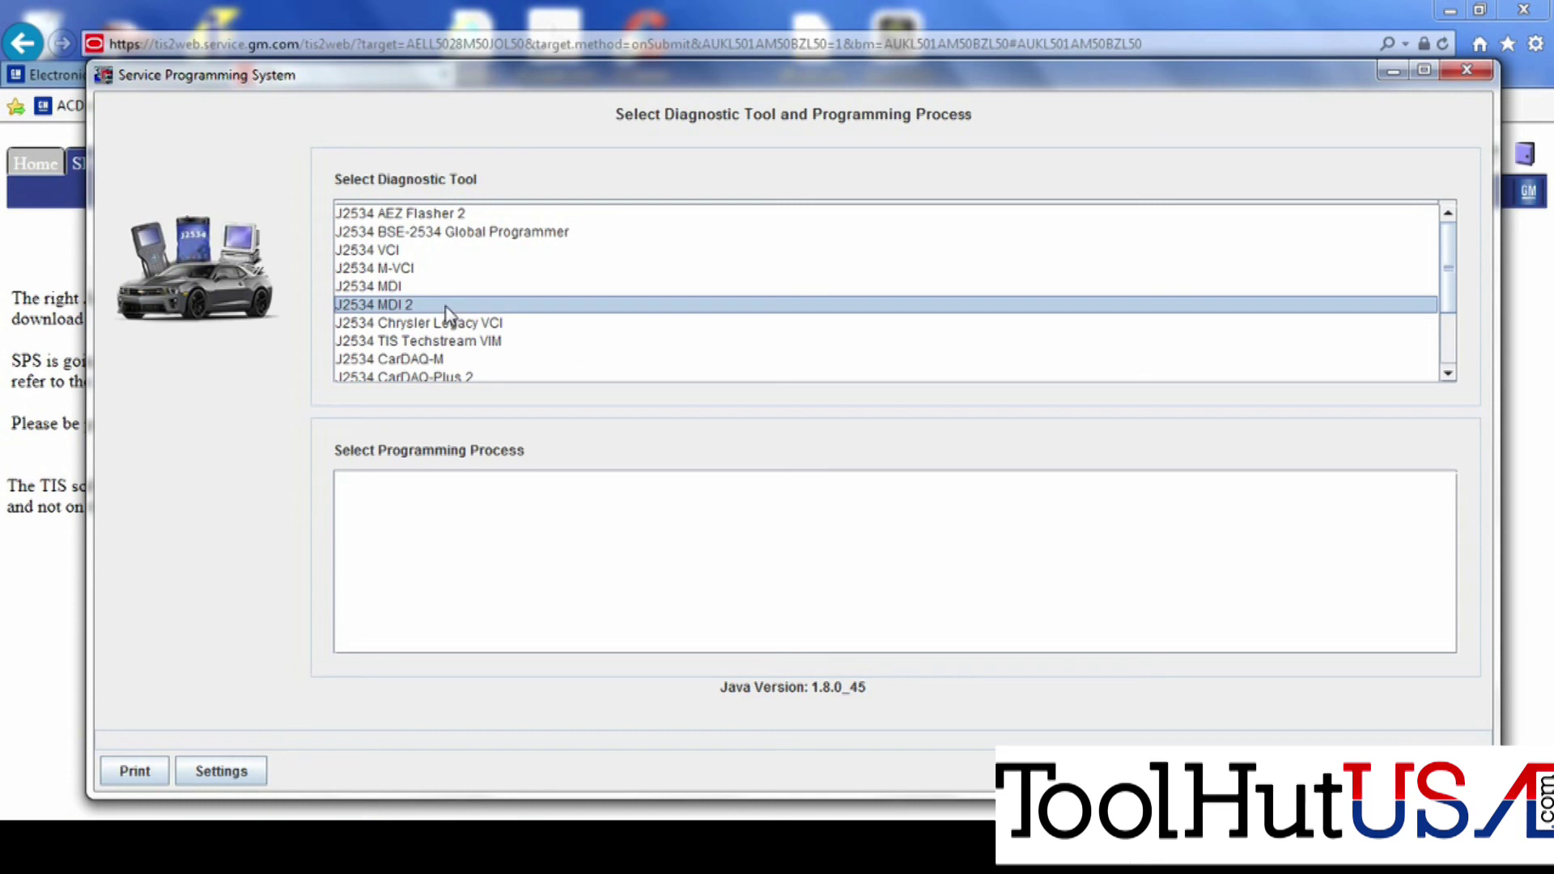
left_click(733, 503)
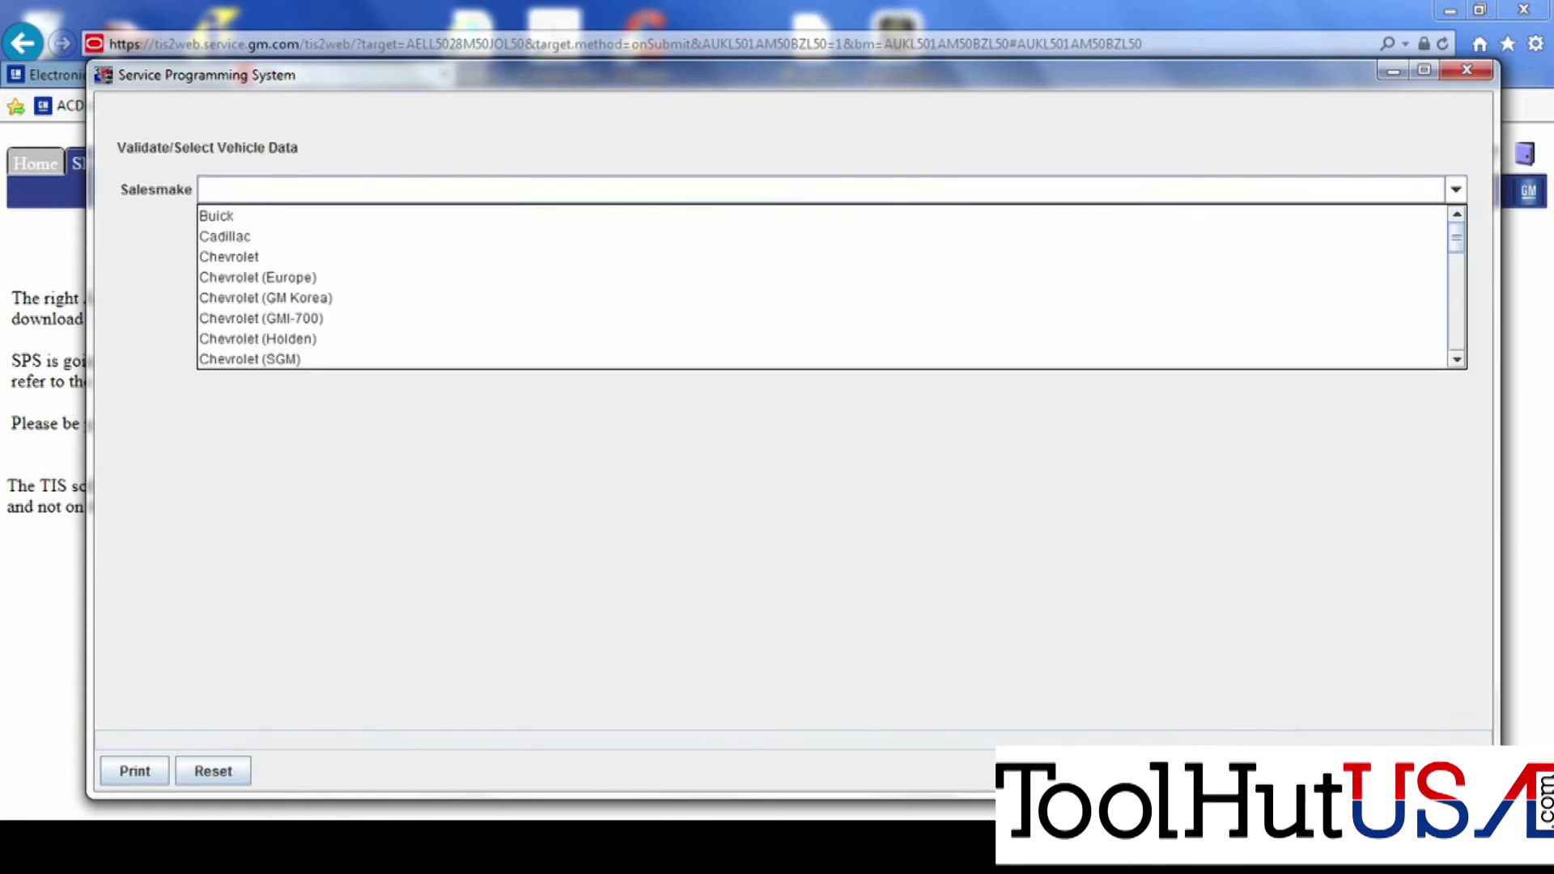
left_click(1457, 336)
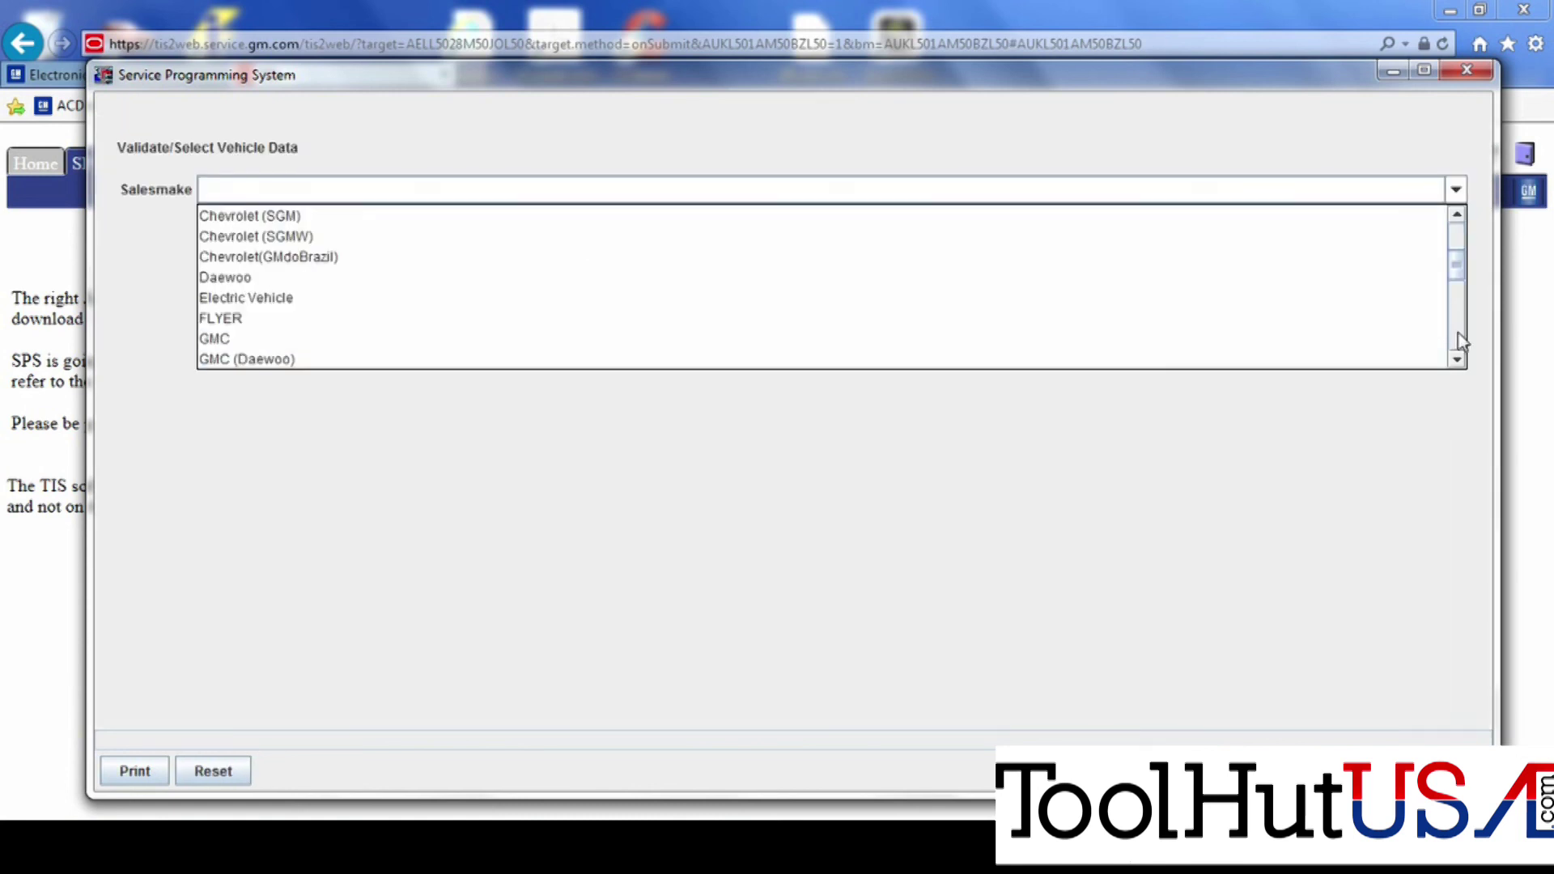
left_click(1419, 344)
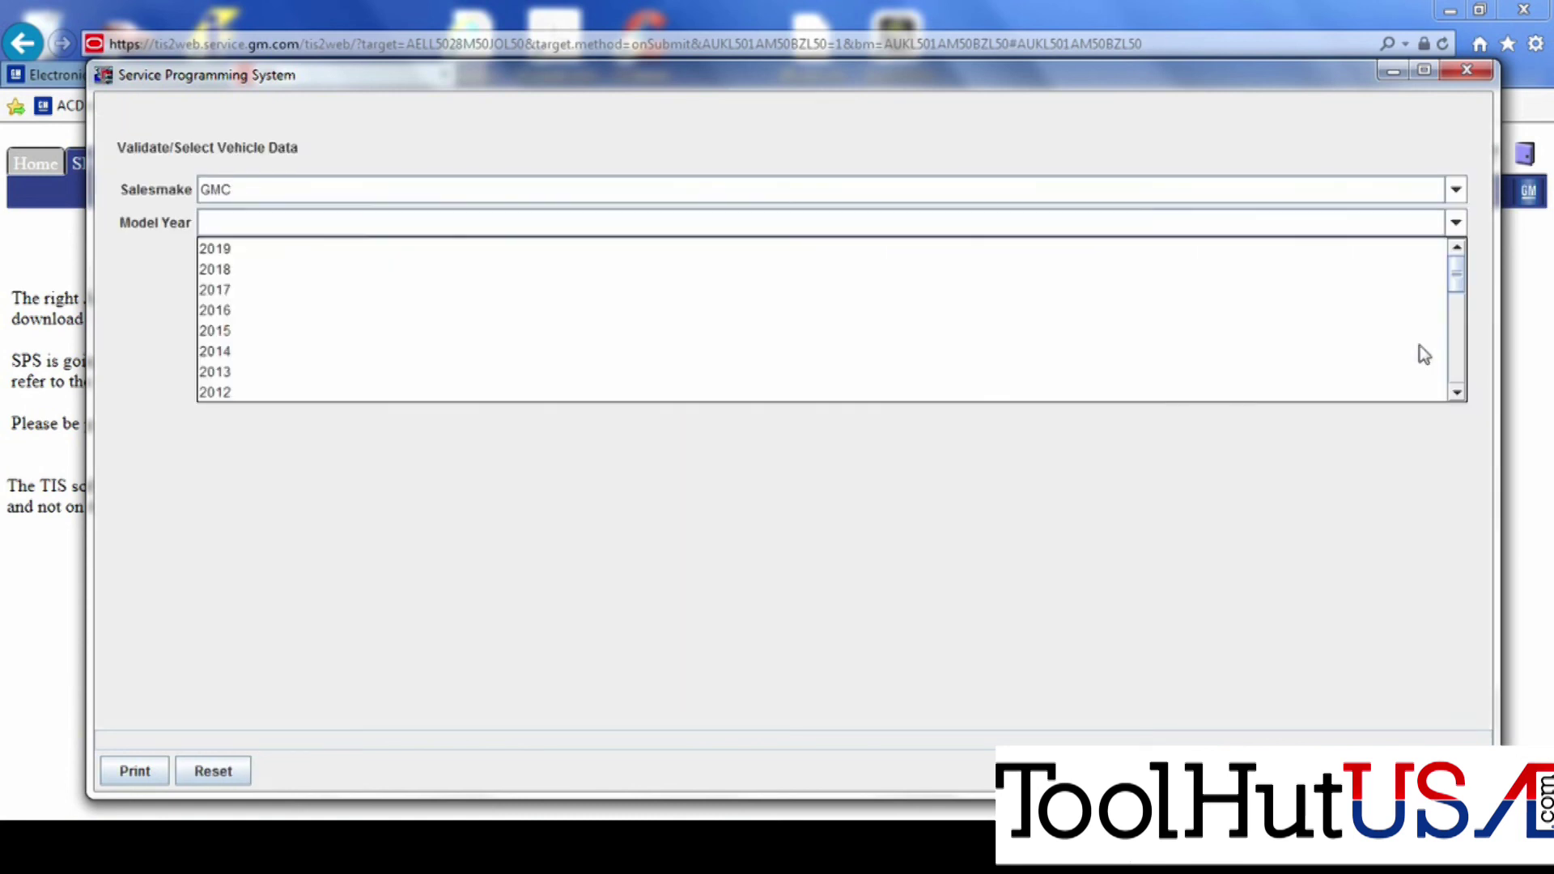
left_click(1378, 285)
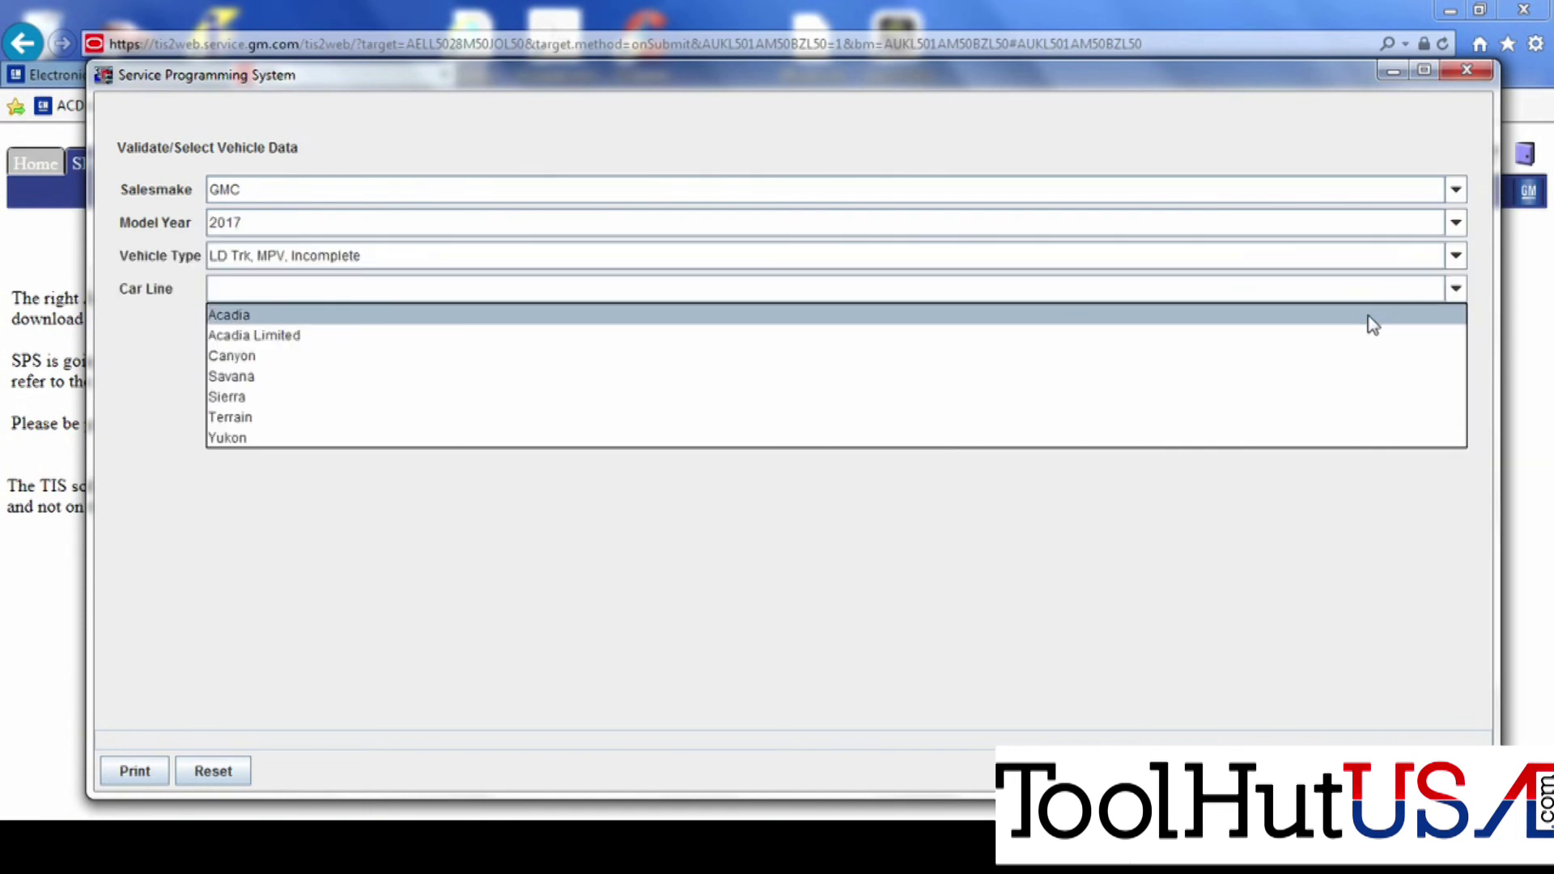
left_click(1367, 314)
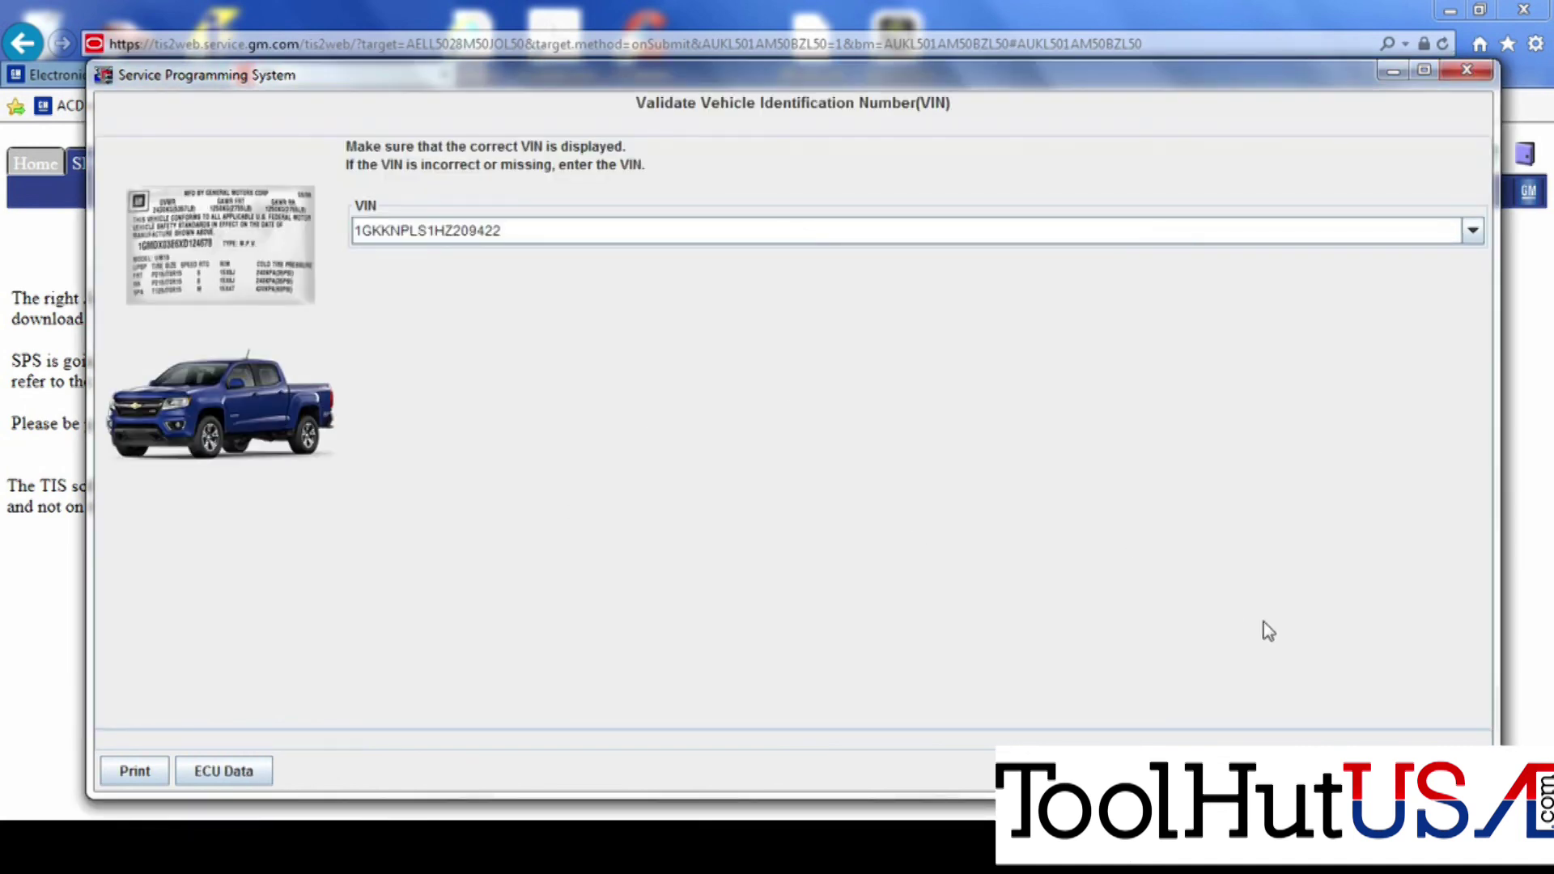
left_click(1376, 771)
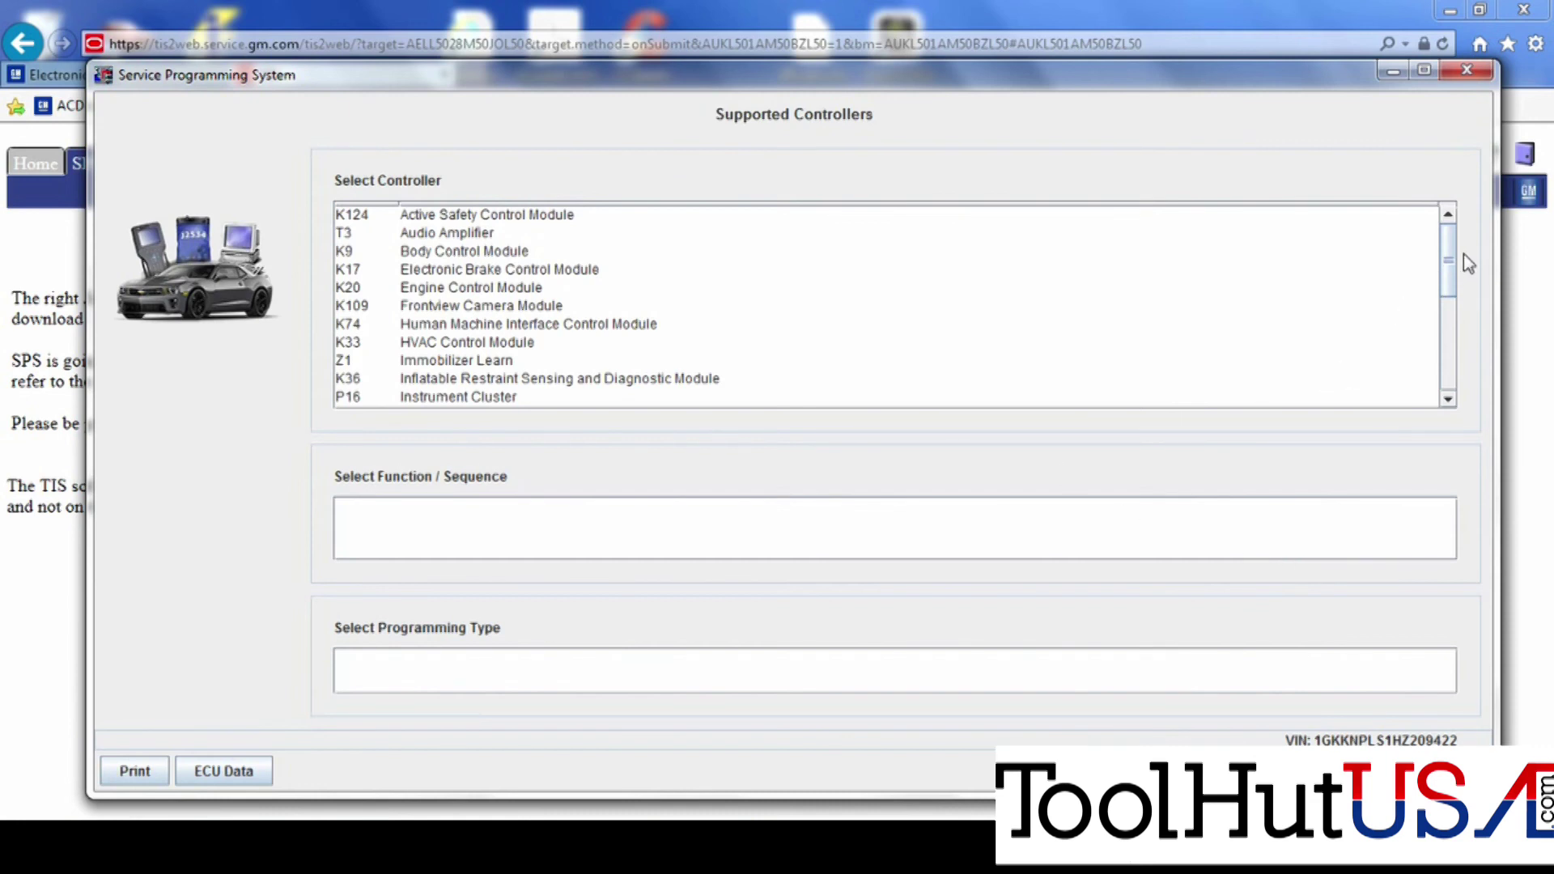
Set up Normal programming of controller B233B, Radar Sensor Module - Long Range, with vehicle option Automatic Cruise Control w/ Stop/Go (RPO KSG/K59).
left_click_drag(1449, 263, 1145, 342)
left_click(571, 312)
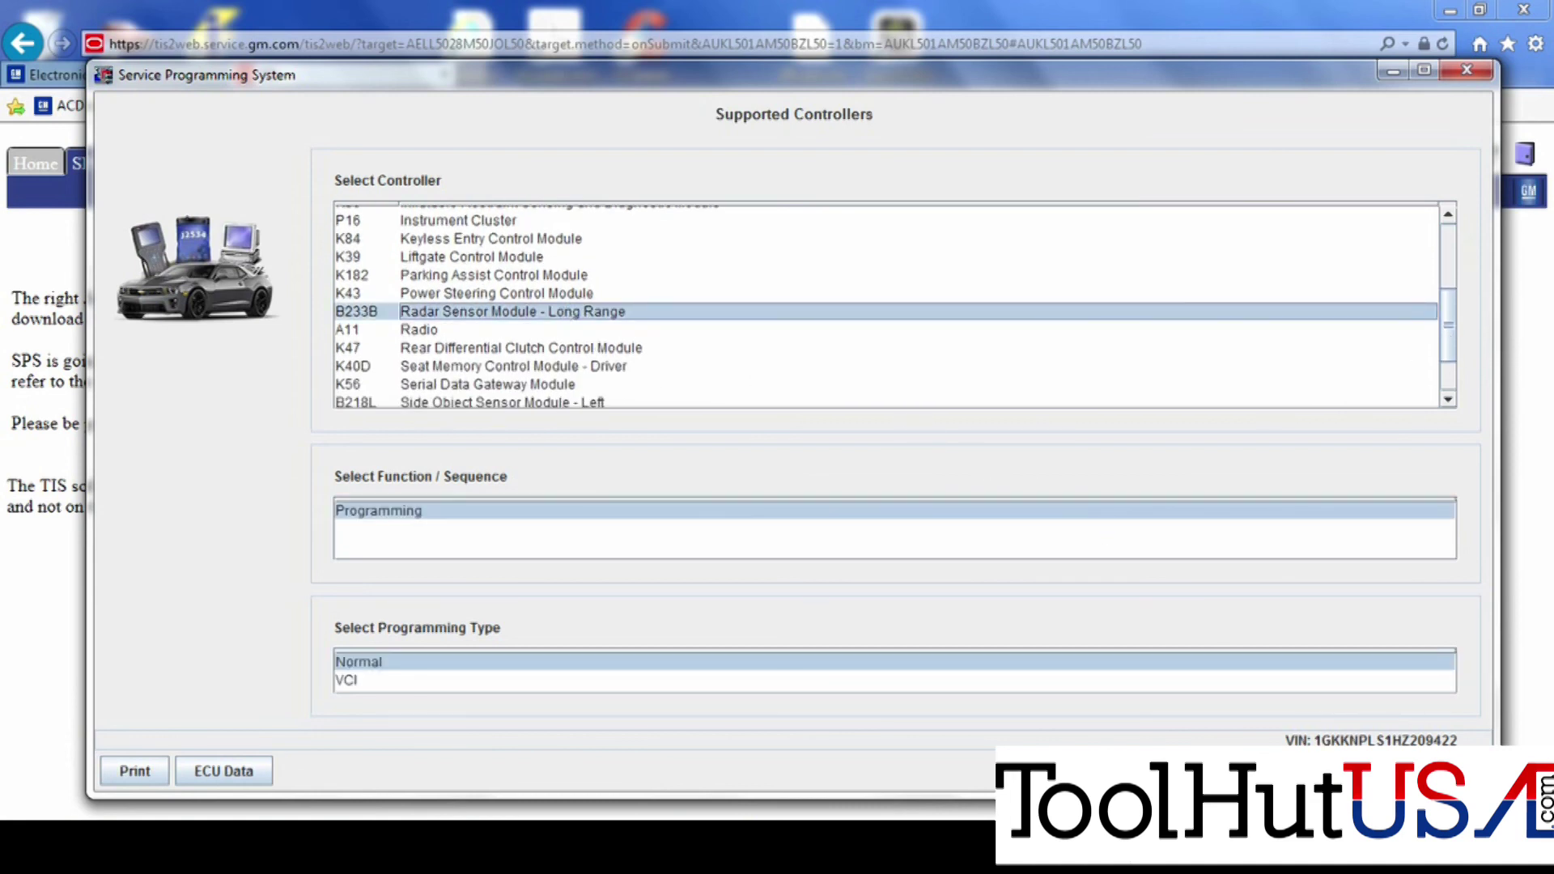
left_click(1440, 770)
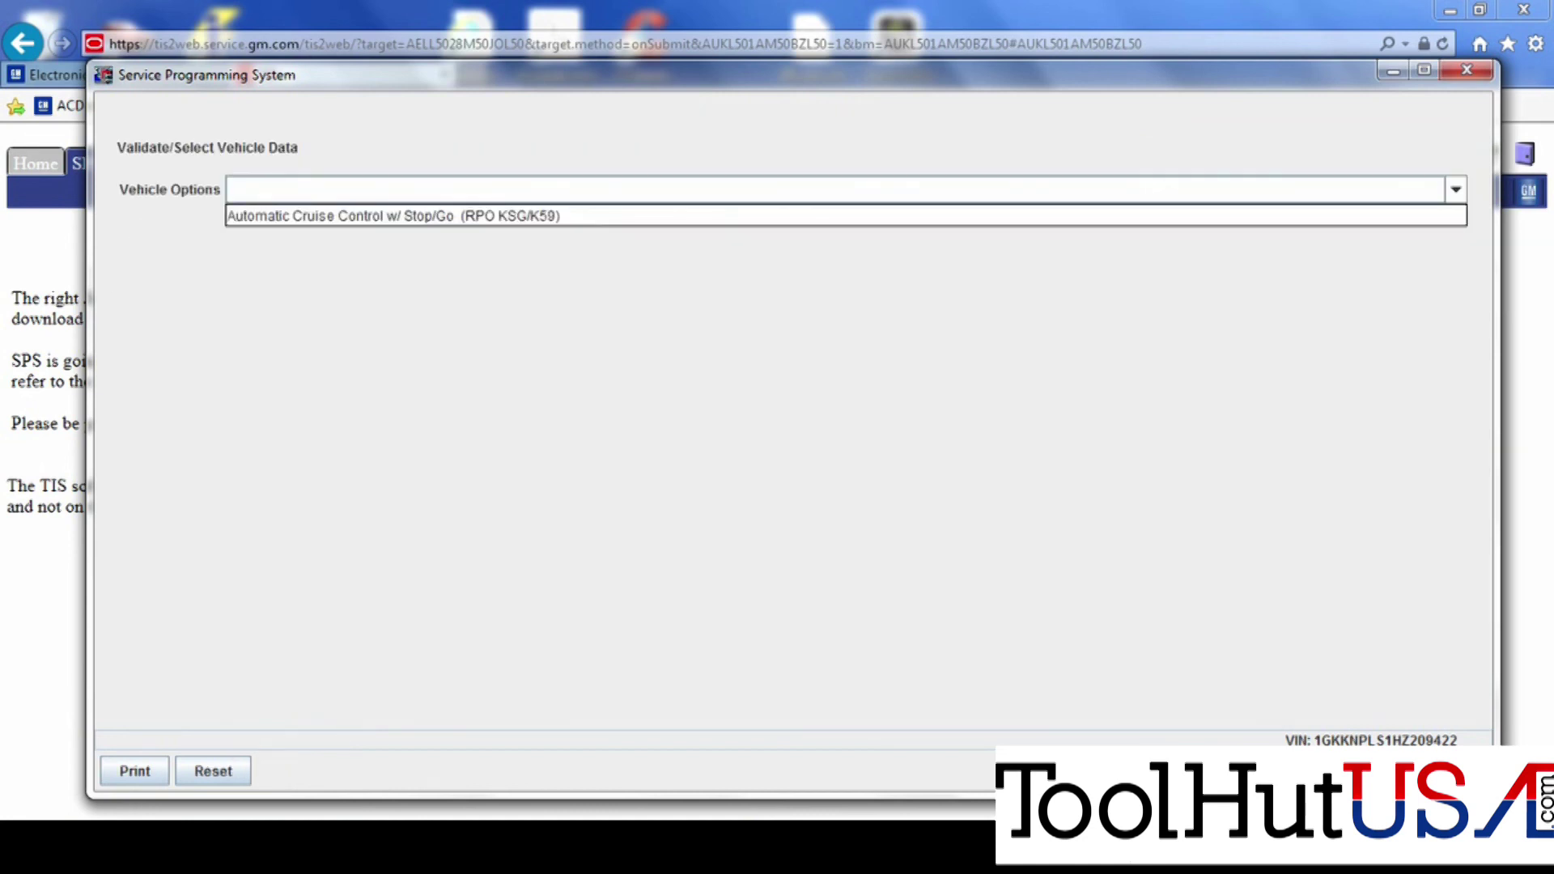
left_click(995, 217)
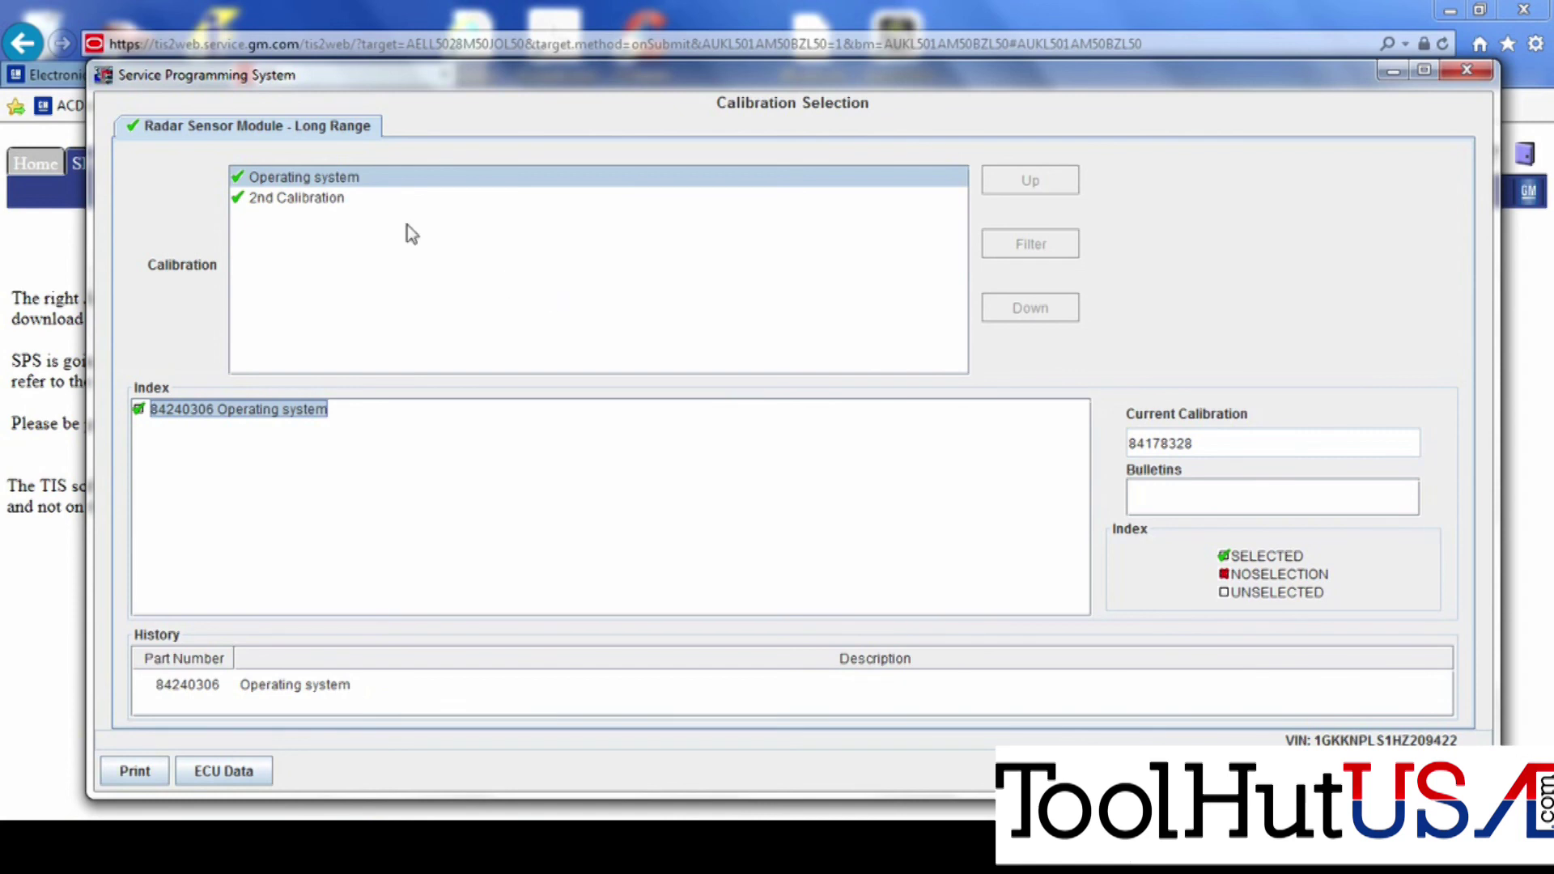
Review the 2nd Calibration entry for the long-range radar module and continue to the programming summary.
left_click(378, 204)
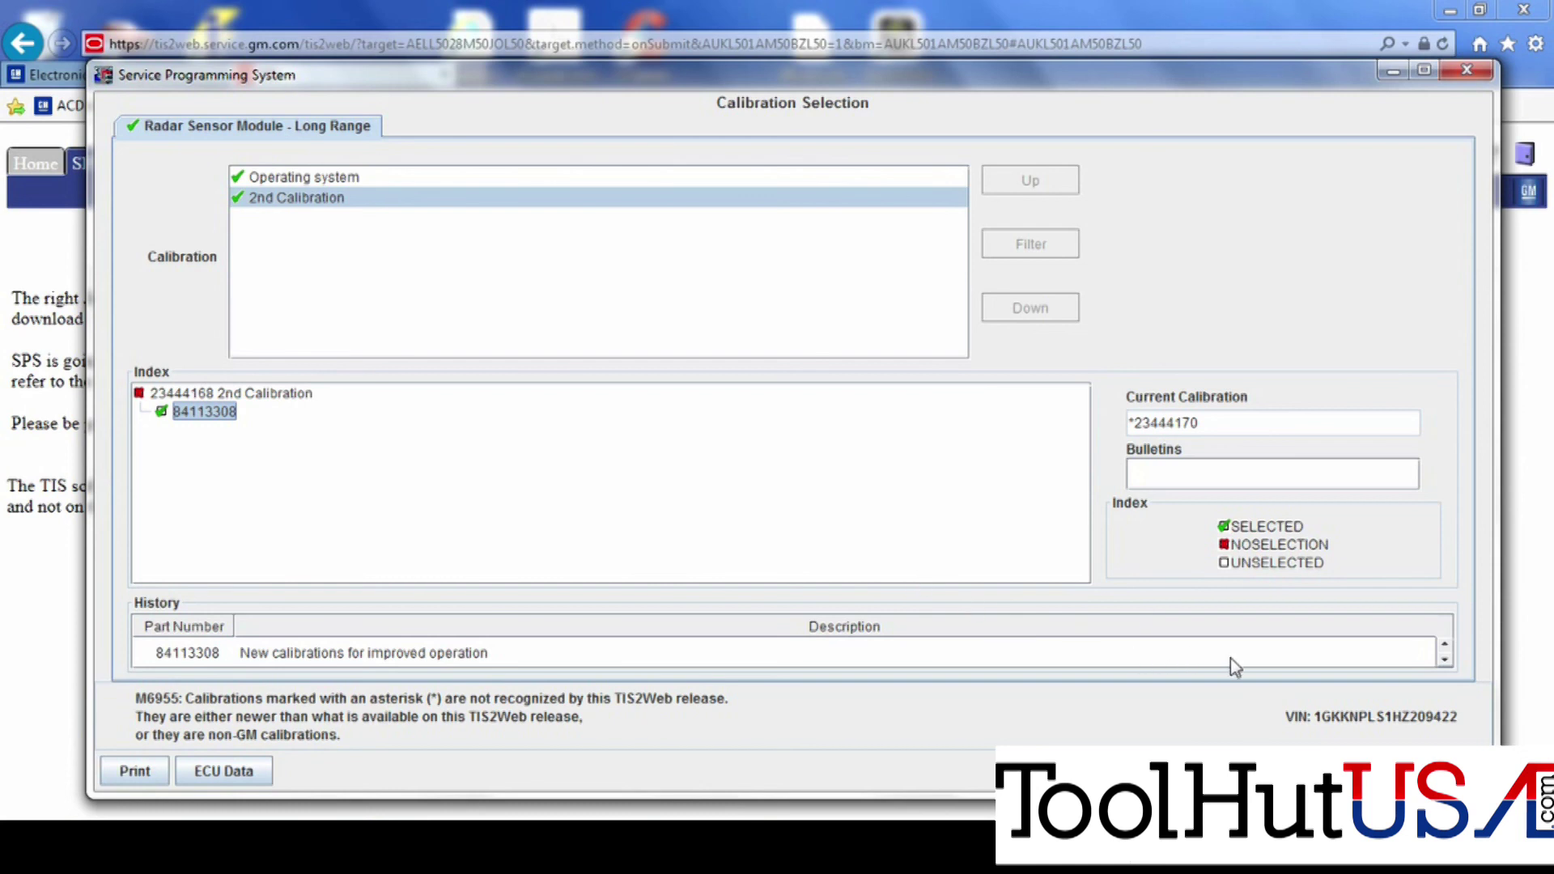
left_click(1424, 771)
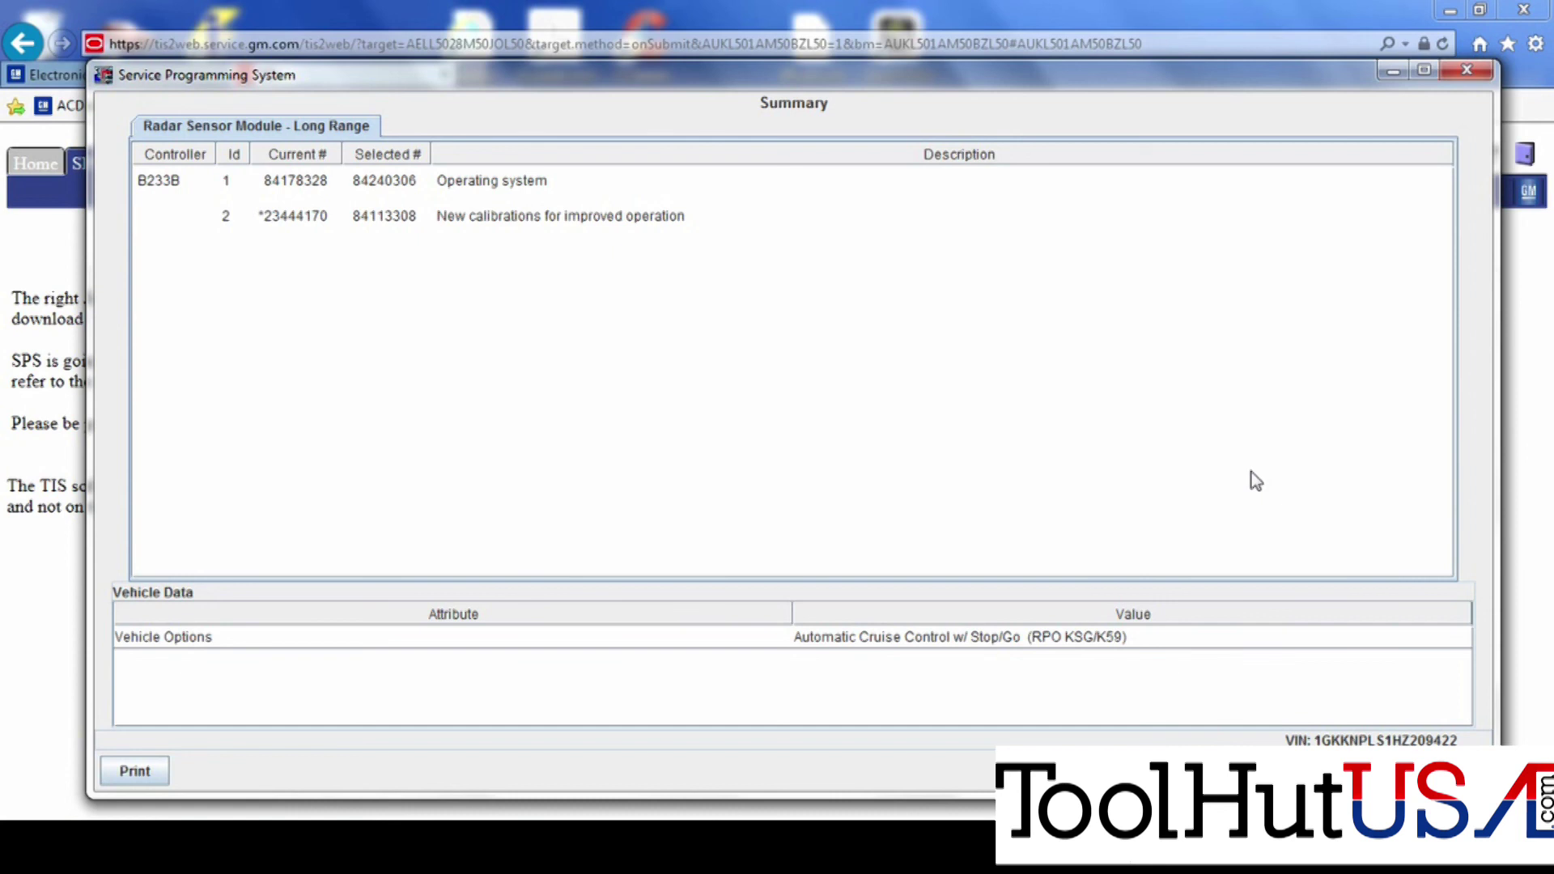
Accept the programming summary and the pre-programming instructions to proceed with programming the long-range radar sensor module.
left_click(1448, 770)
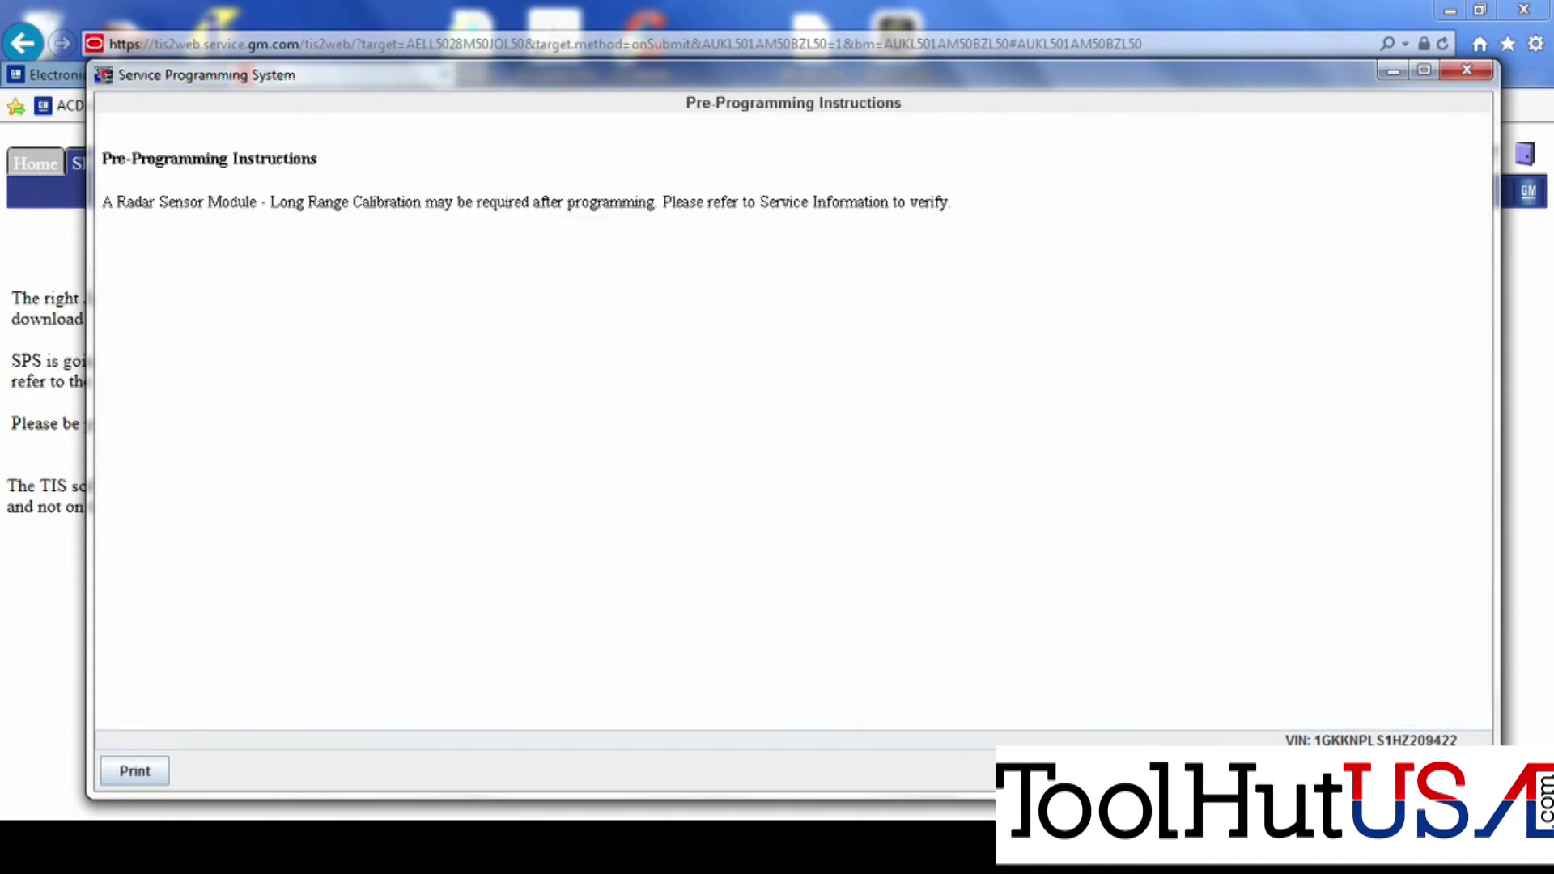
key("Return")
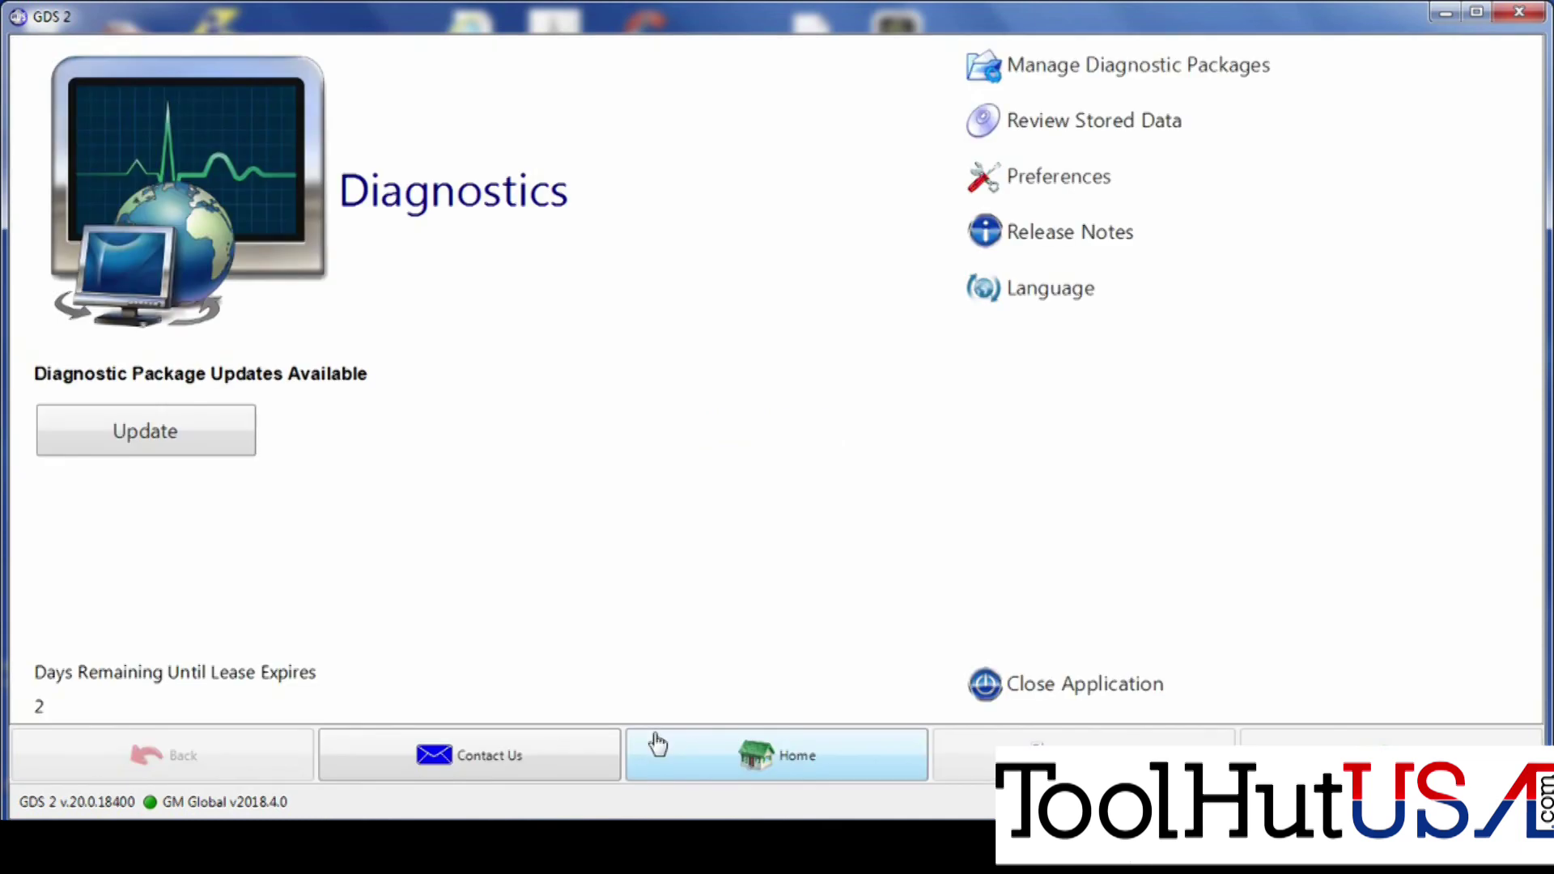
In GDS 2, start diagnostics with the vehicle loaded from the session and open the Long Range Radar Sensor Module under Module Diagnostics.
left_click(360, 192)
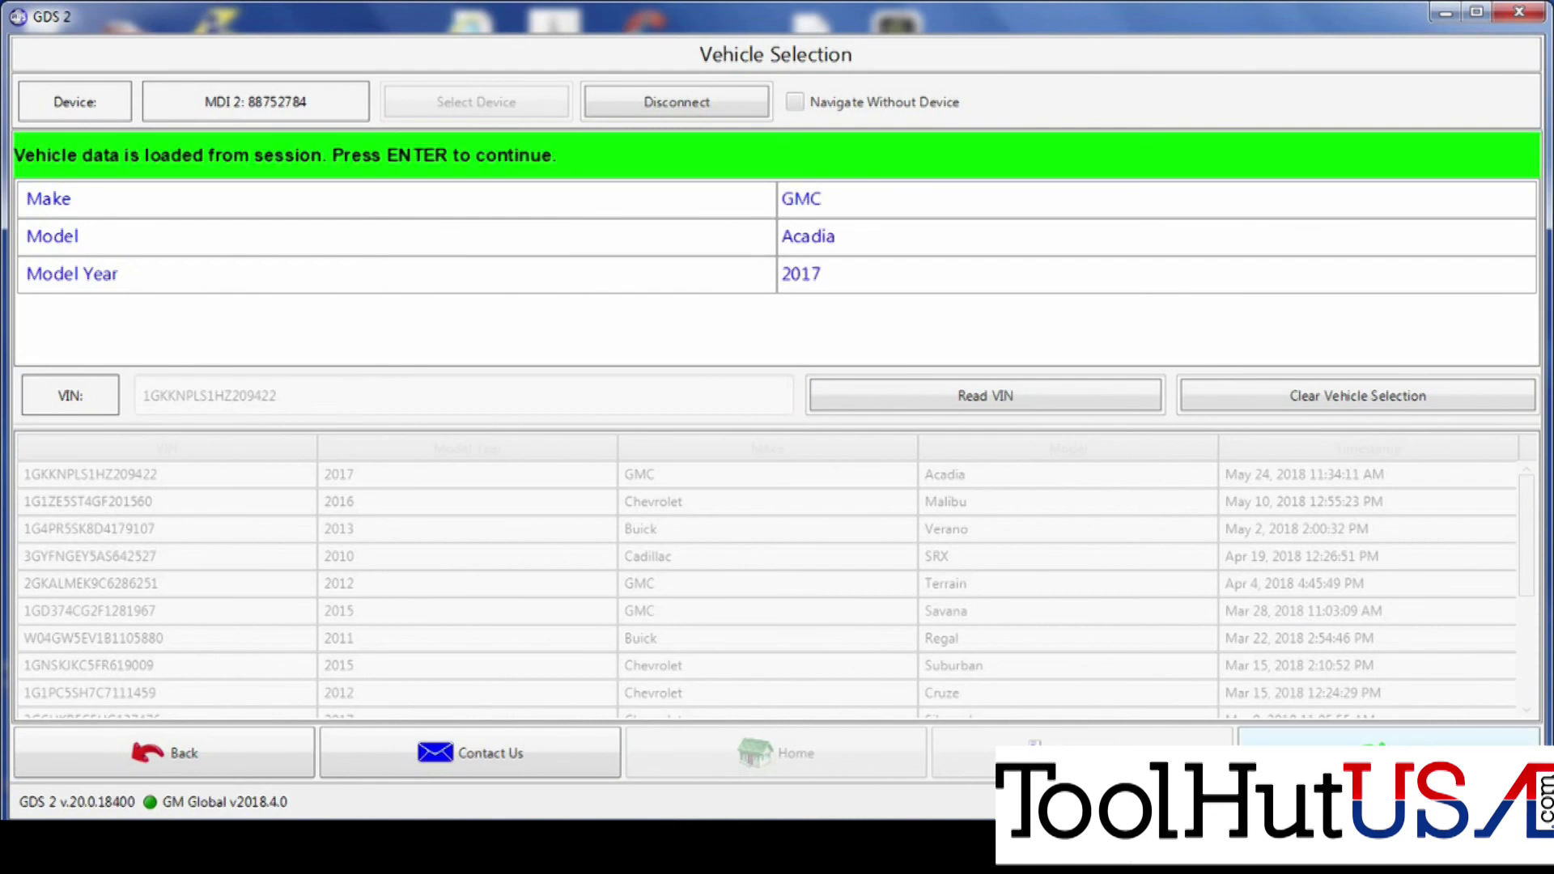
key("Return")
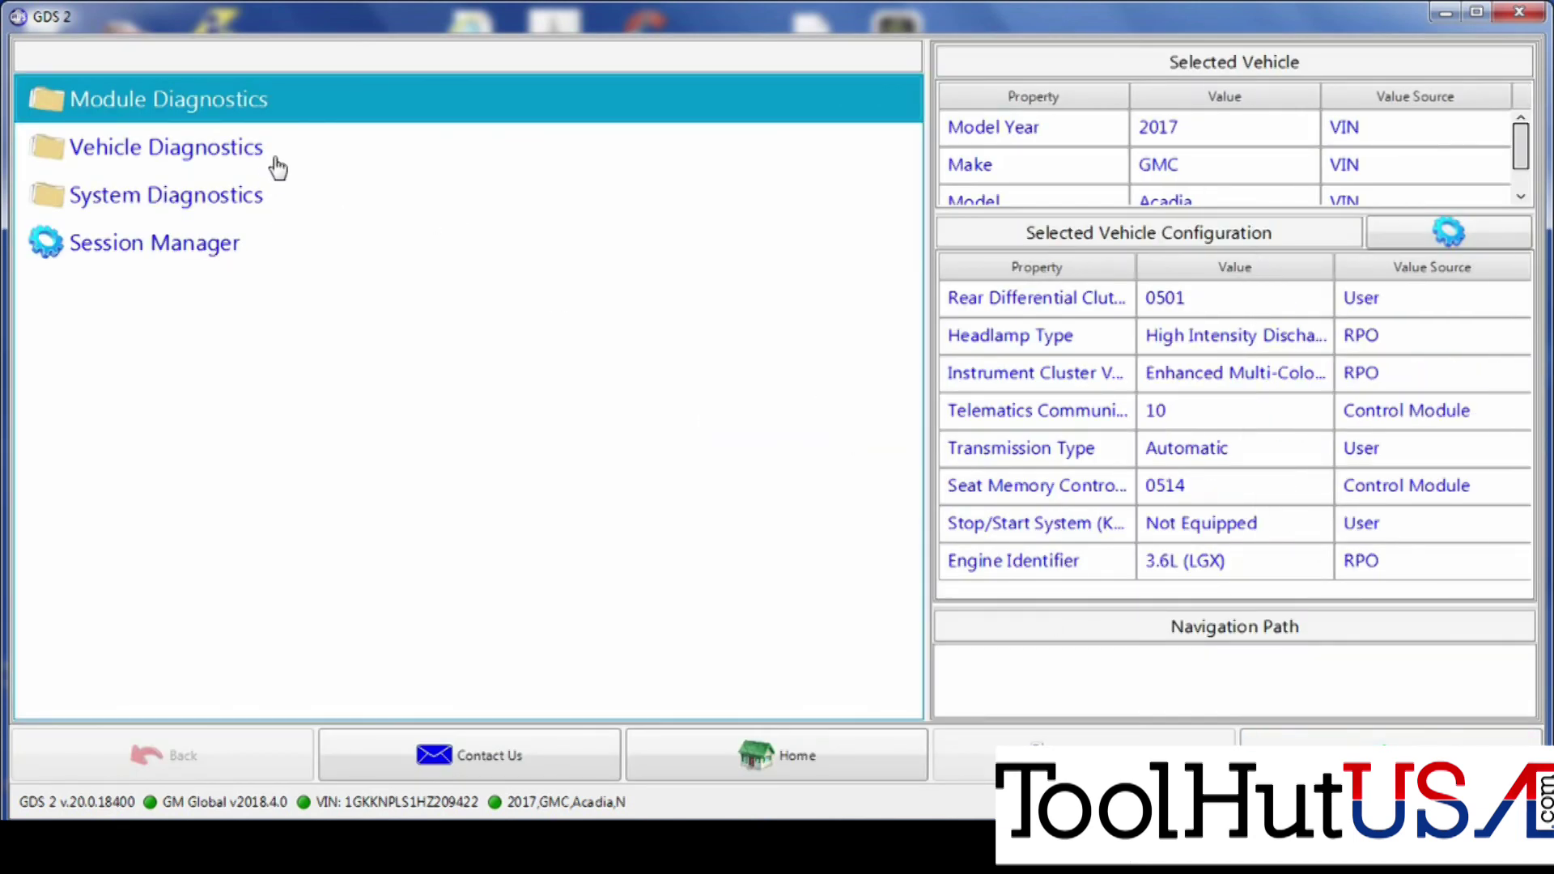
left_click(322, 120)
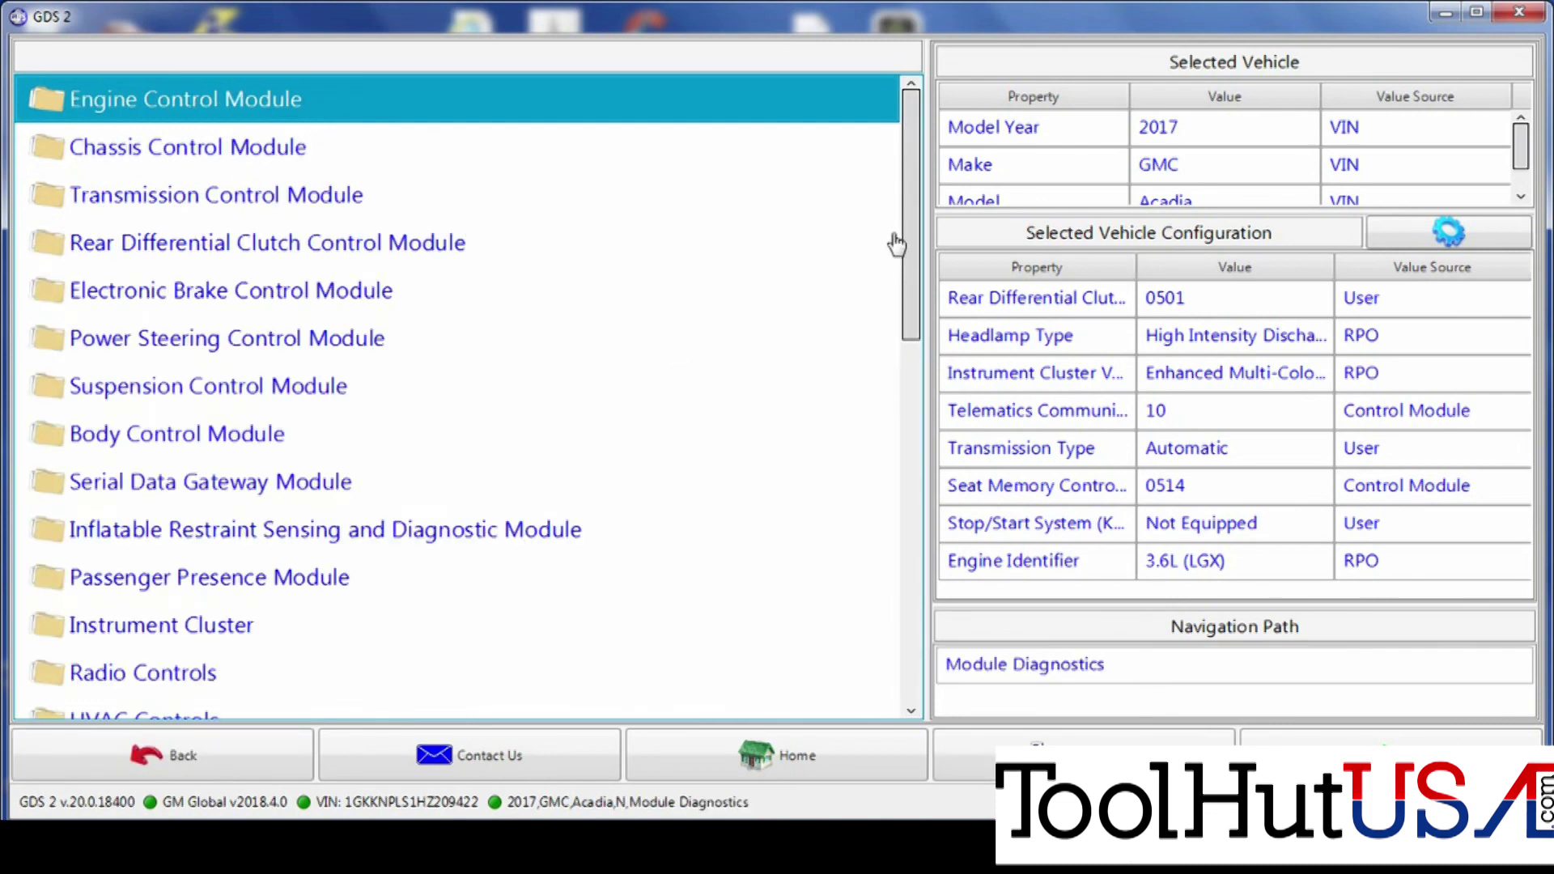
left_click_drag(910, 249, 950, 628)
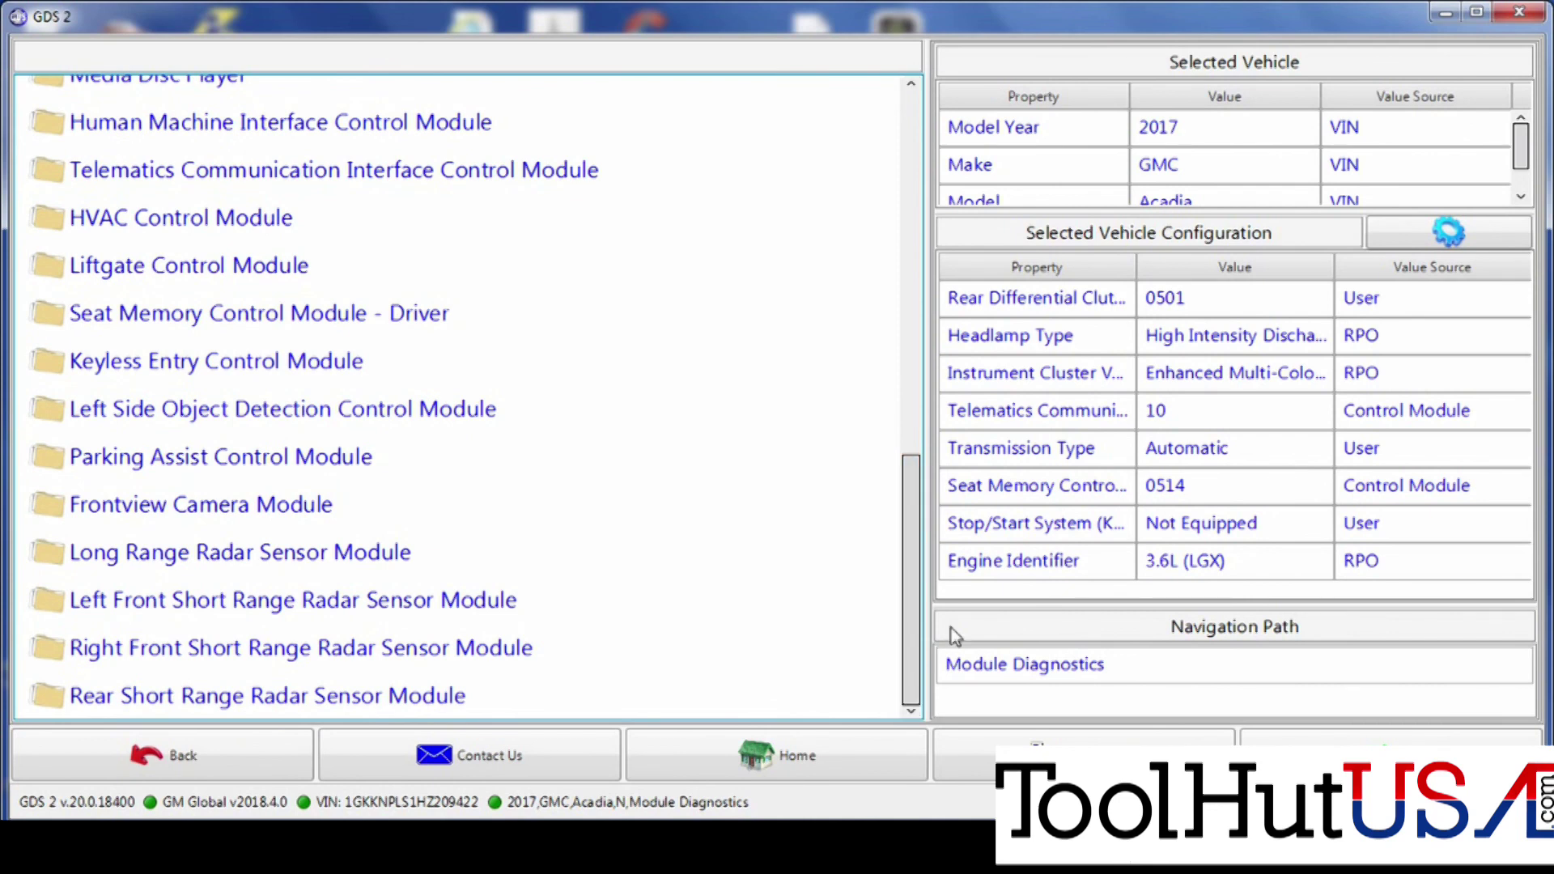
left_click(350, 558)
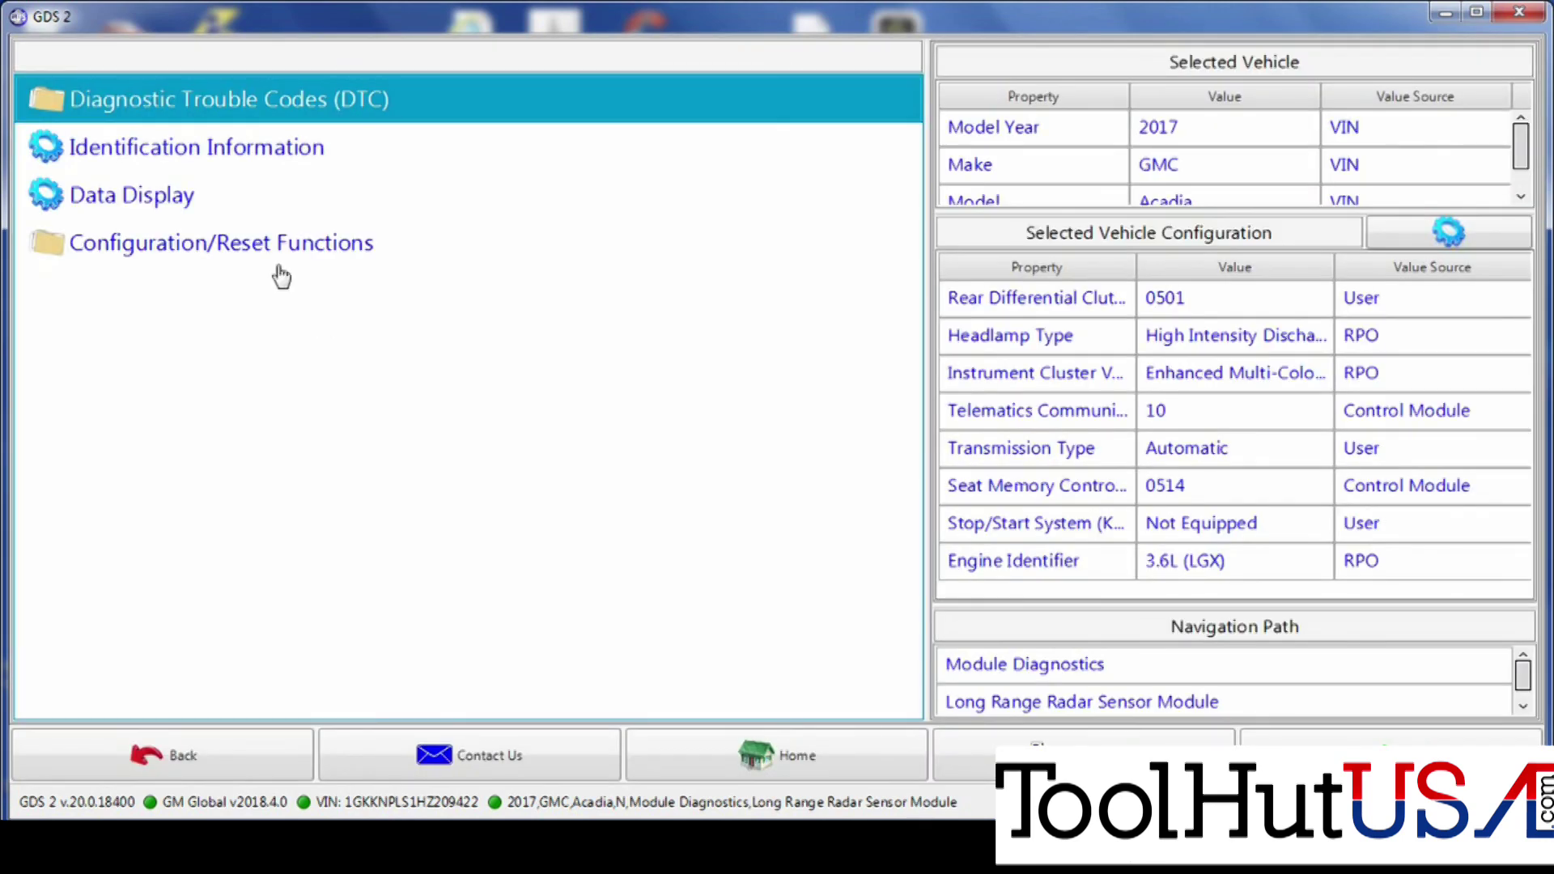
Open Long Range Radar Sensor Module Learn from the Configuration/Reset Functions, read through its notice and conditions, and start the learn procedure.
left_click(242, 260)
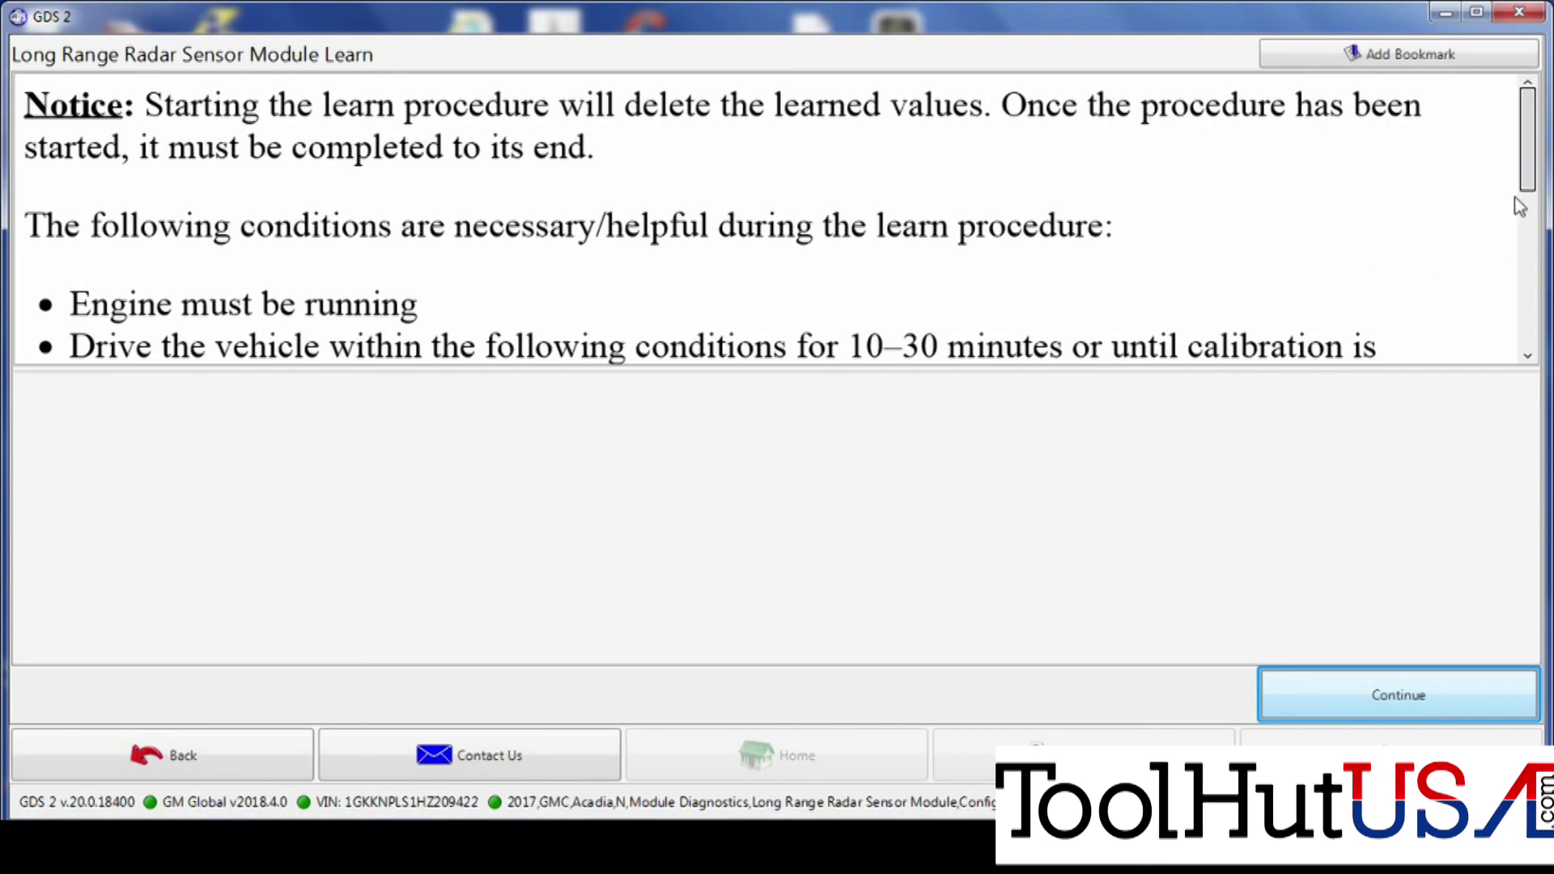
left_click_drag(1525, 191, 1523, 310)
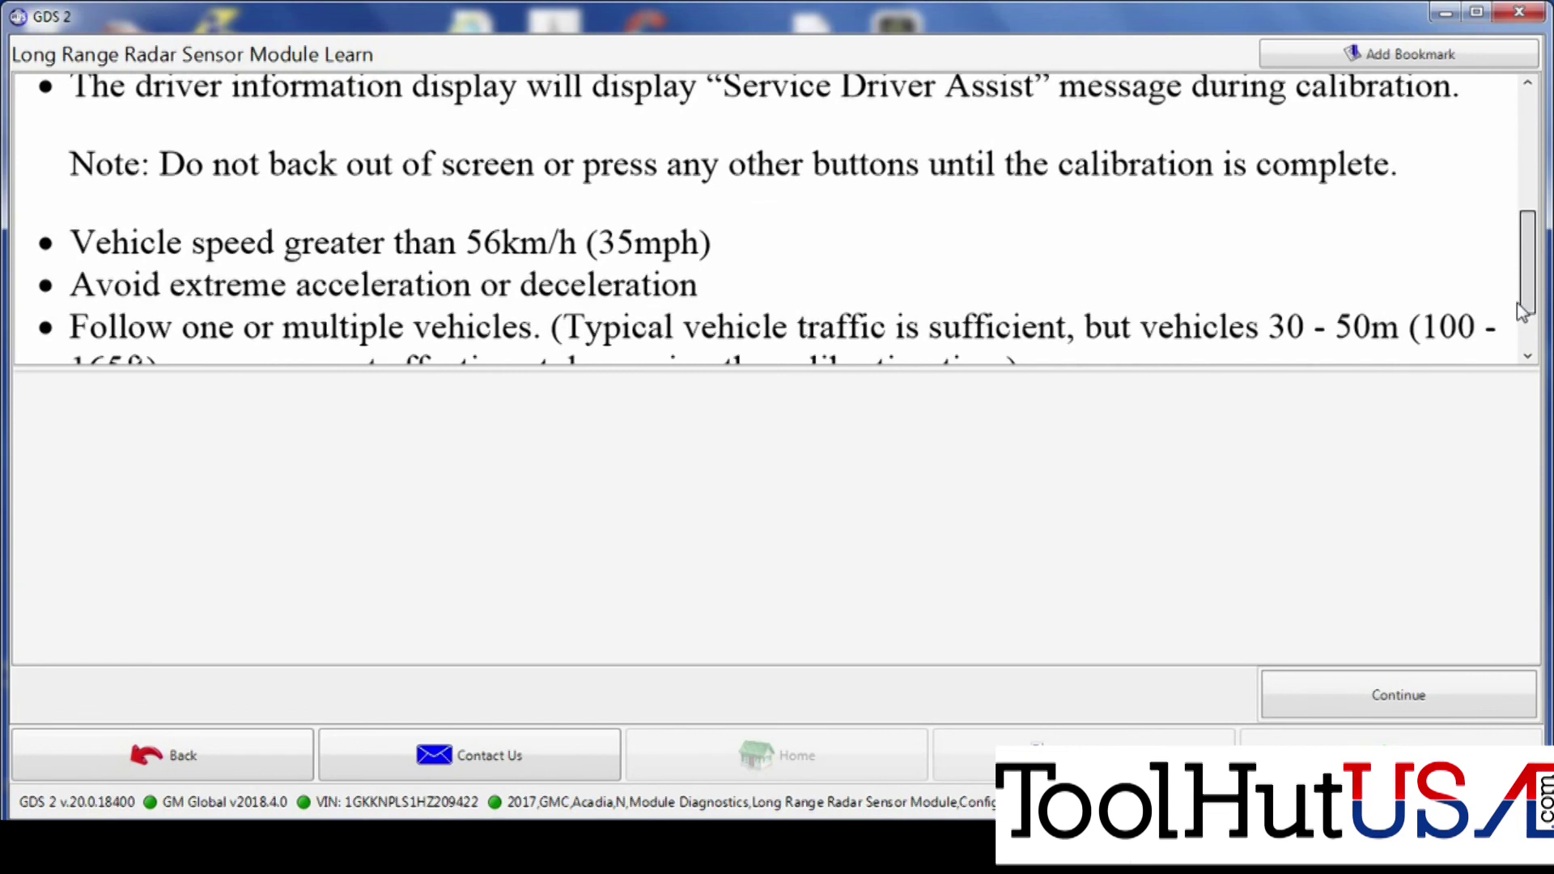
left_click_drag(1523, 312, 1521, 351)
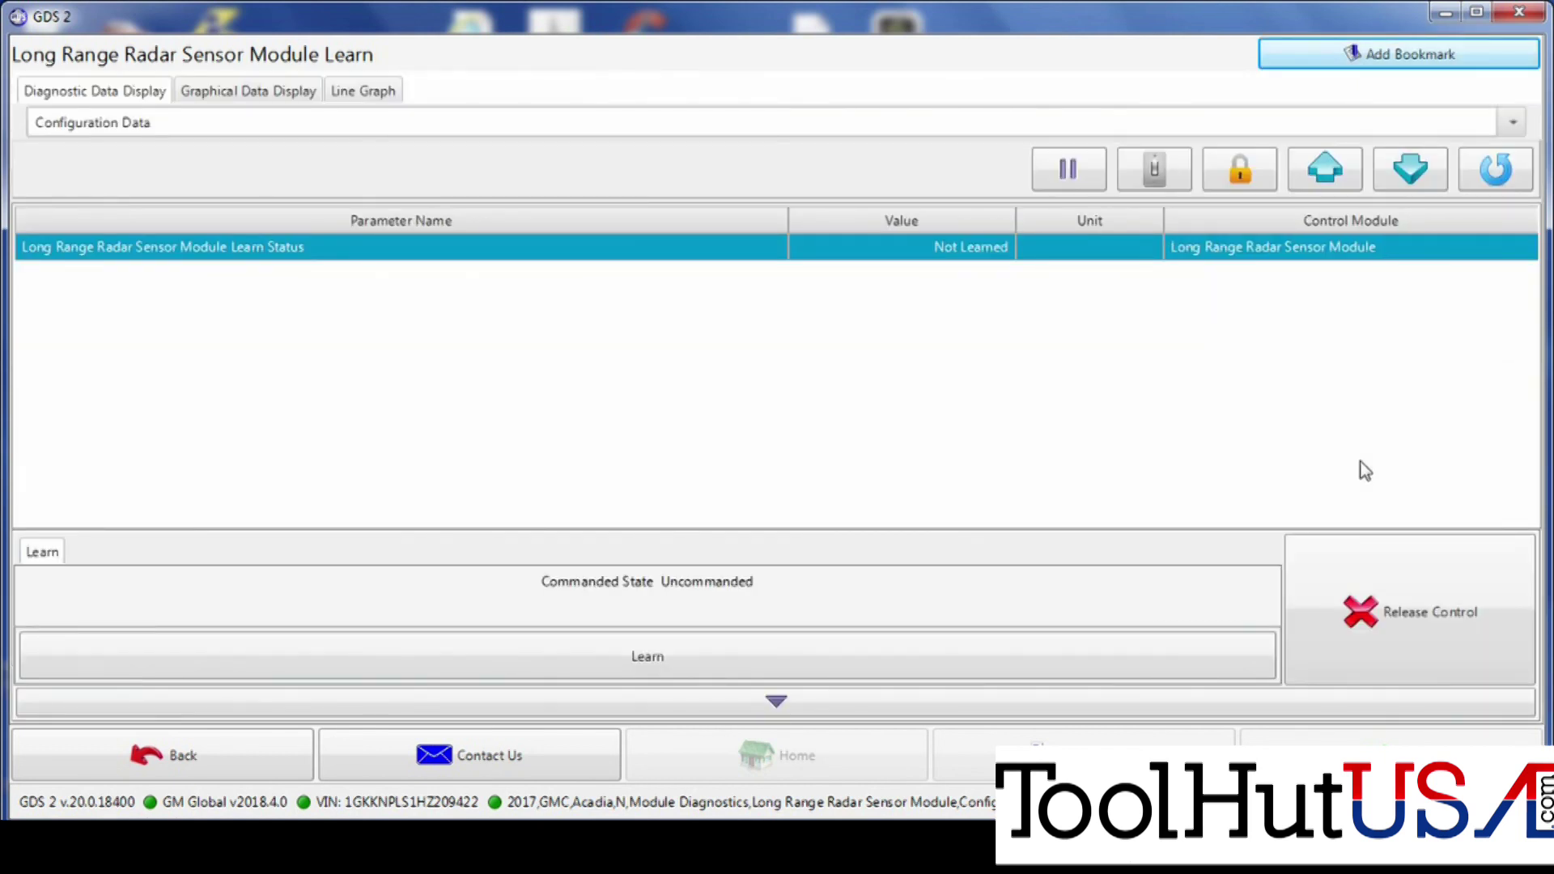
left_click(1005, 668)
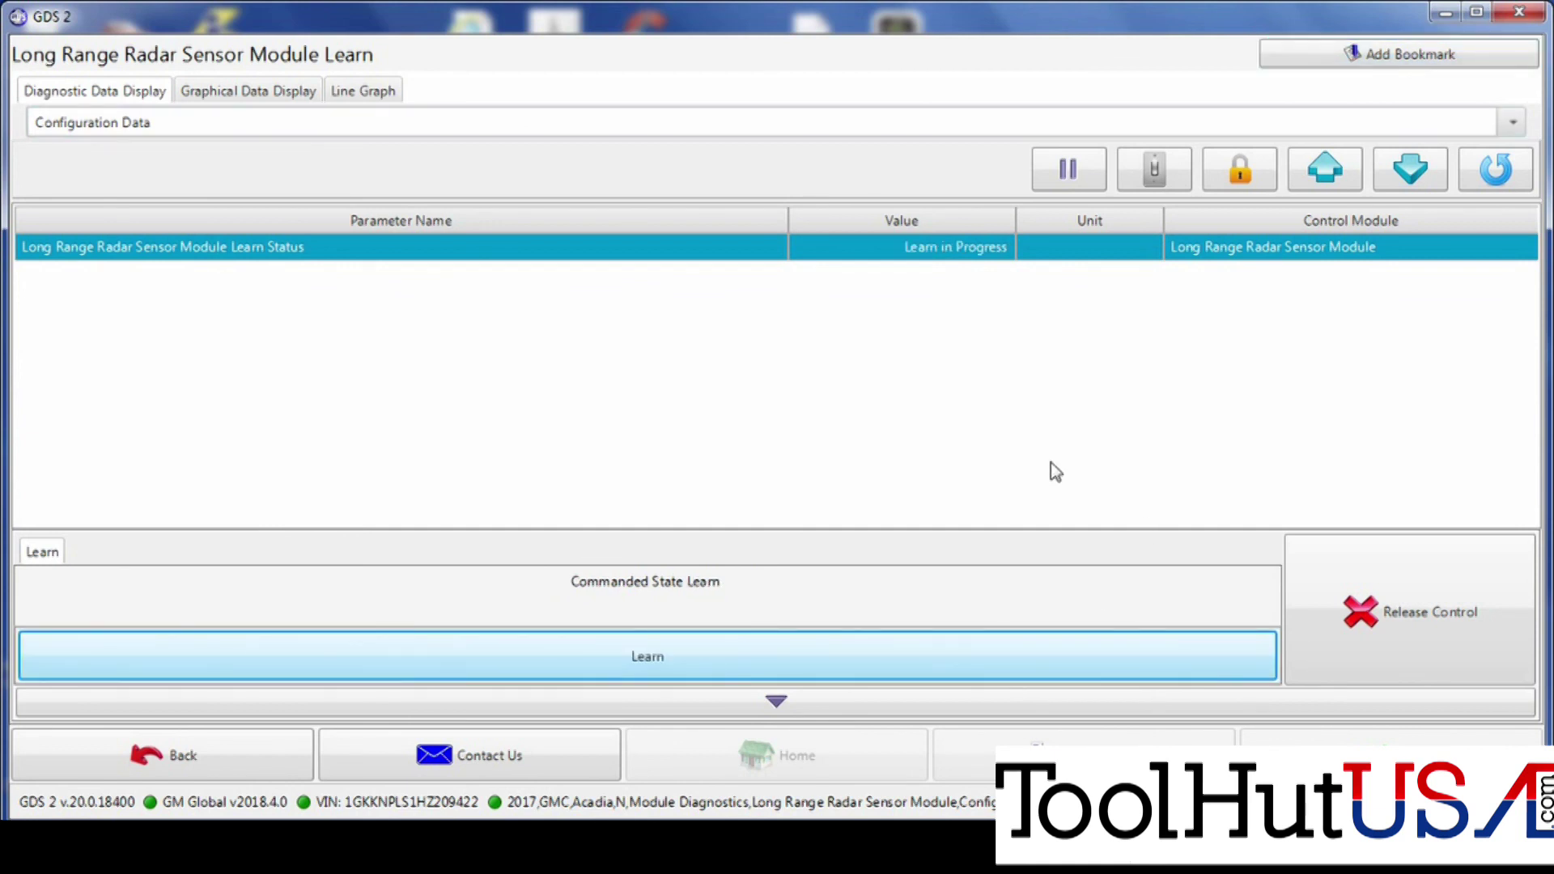